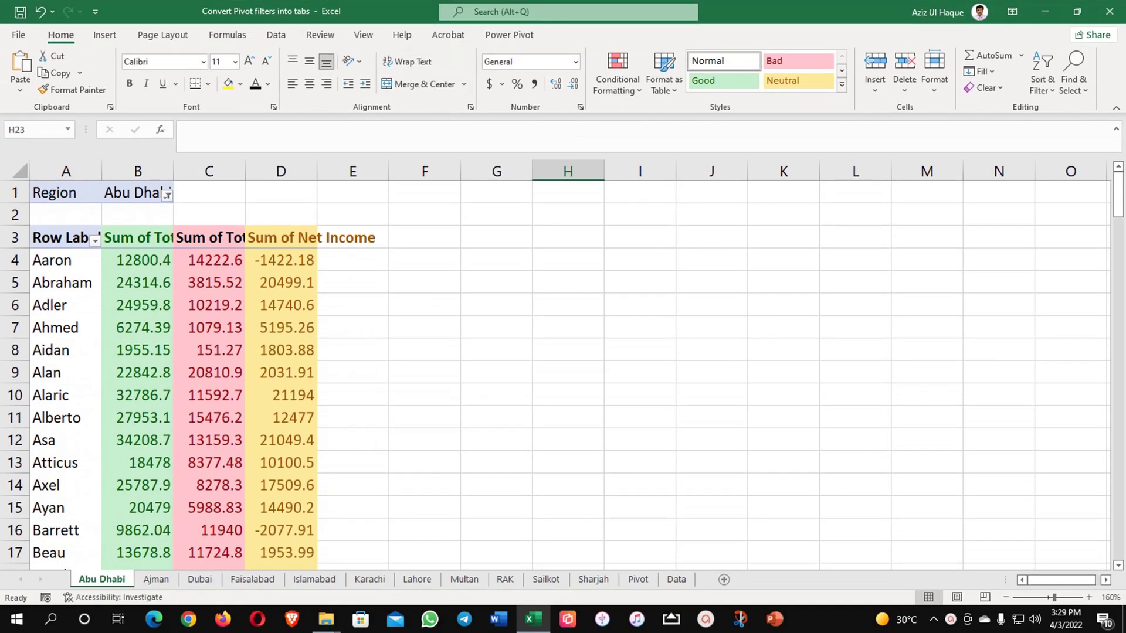
Step: Look over the Region column on the Data sheet, then return to the Pivot sheet's pivot table
left_click(675, 579)
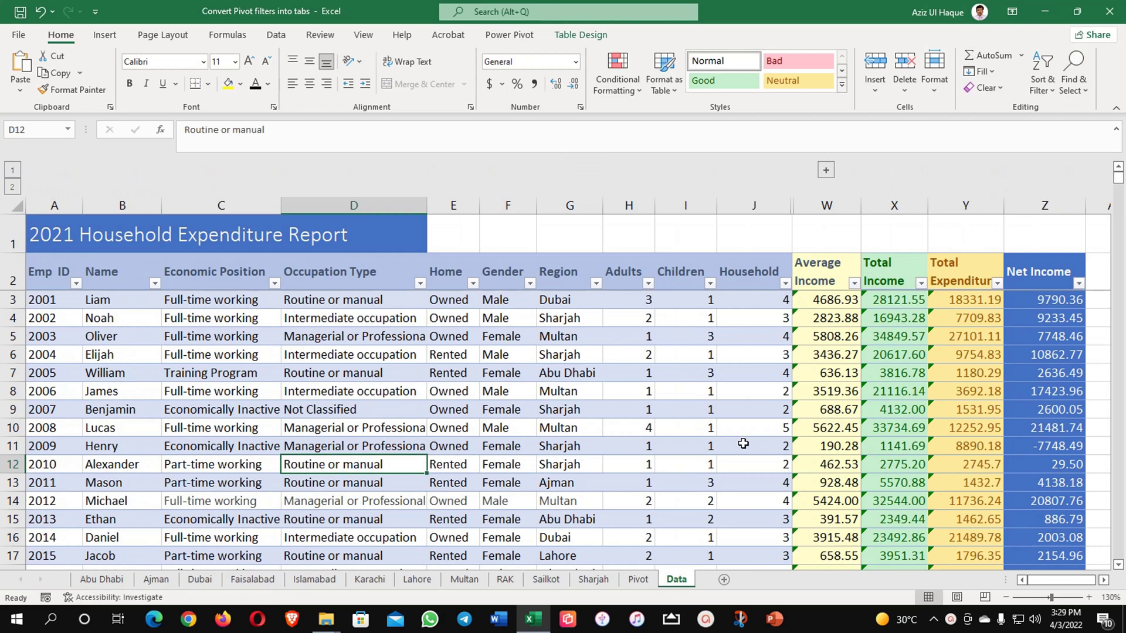
left_click_drag(567, 275, 574, 411)
left_click_drag(123, 284, 135, 469)
left_click(352, 375)
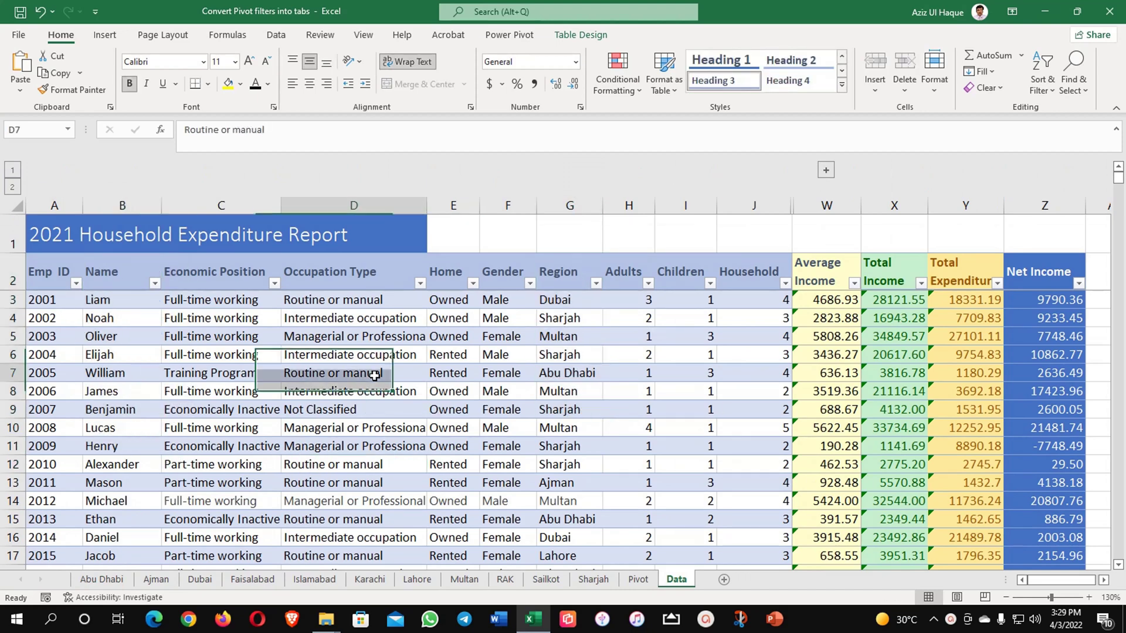
left_click(638, 580)
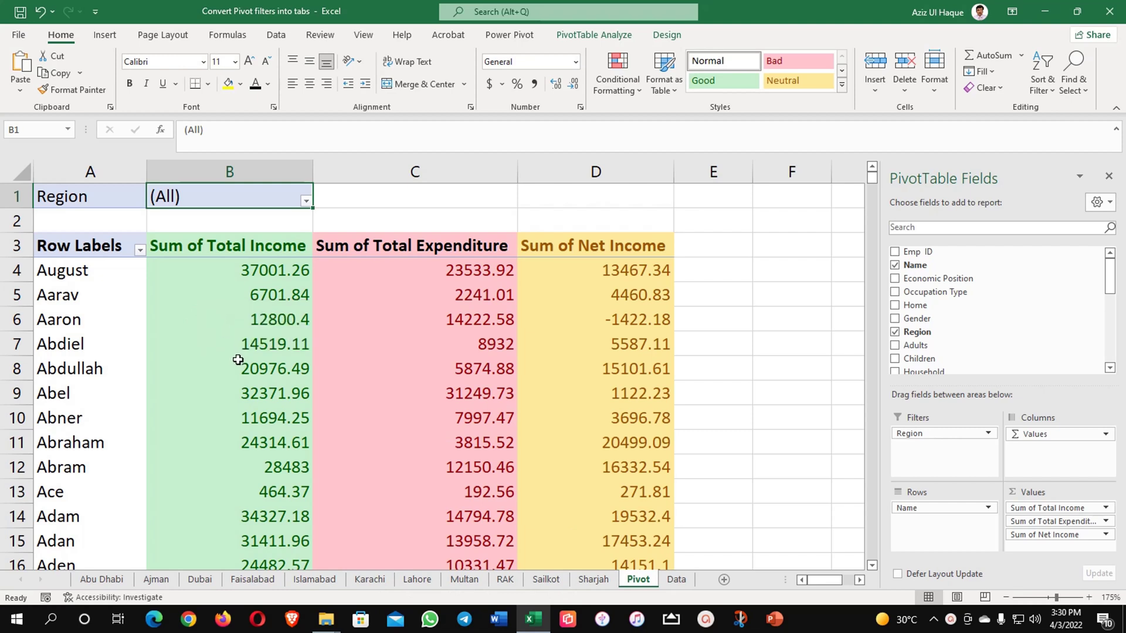
mouse_move(237, 359)
Step: Group the region sheets from Abu Dhabi to Sharjah and delete them
left_click(581, 579)
left_click(547, 577)
key("ctrl+Page_Down")
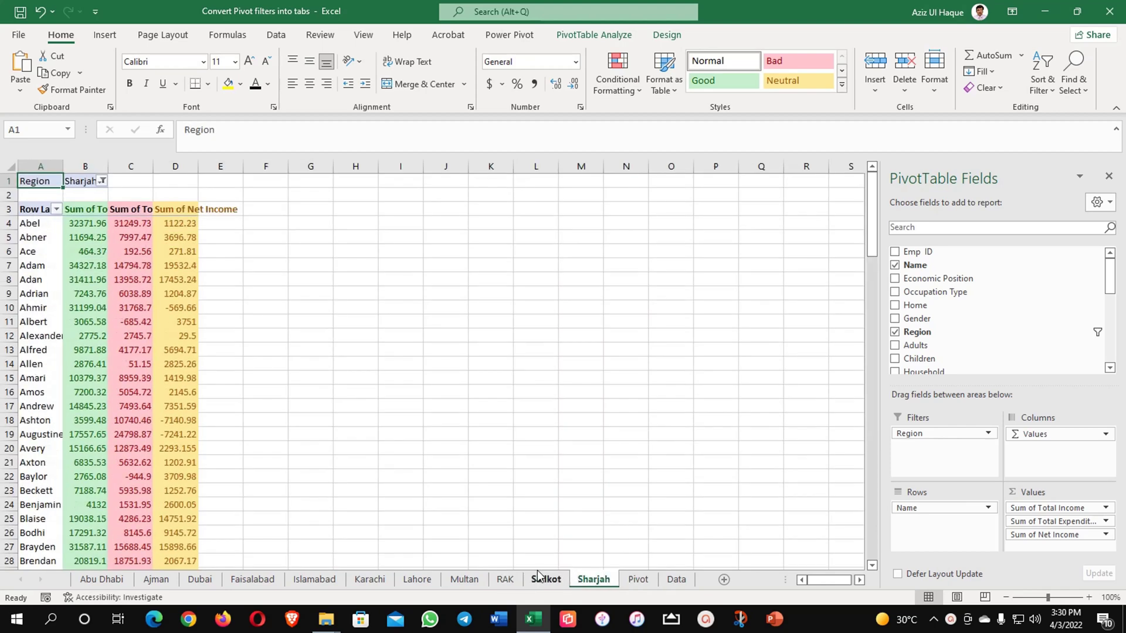
left_click(116, 585, "shift")
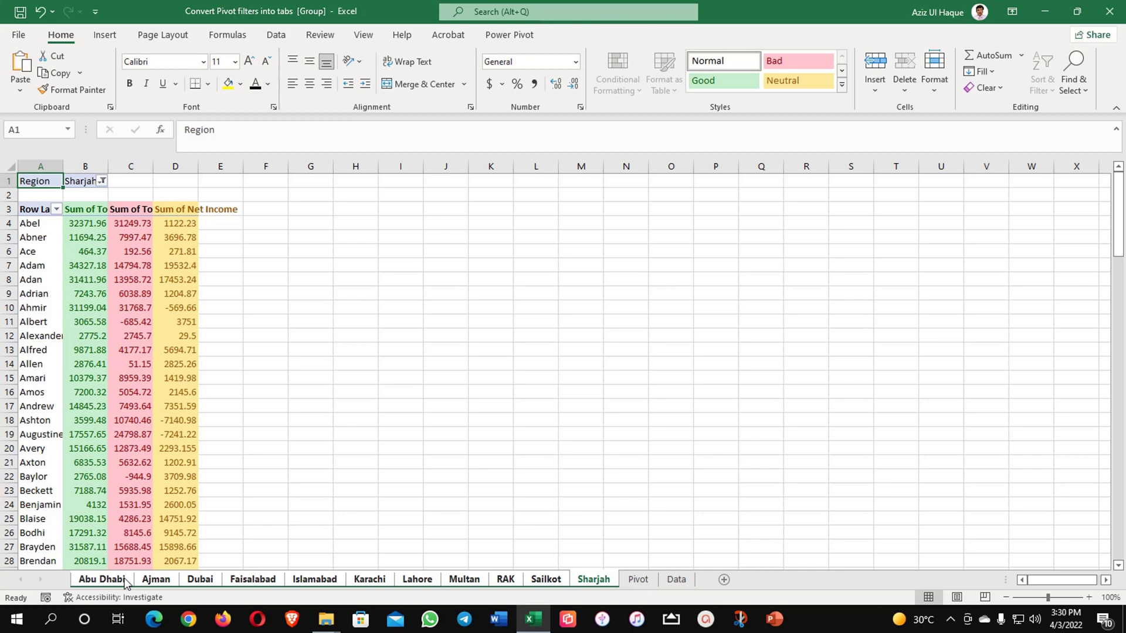
right_click(122, 581)
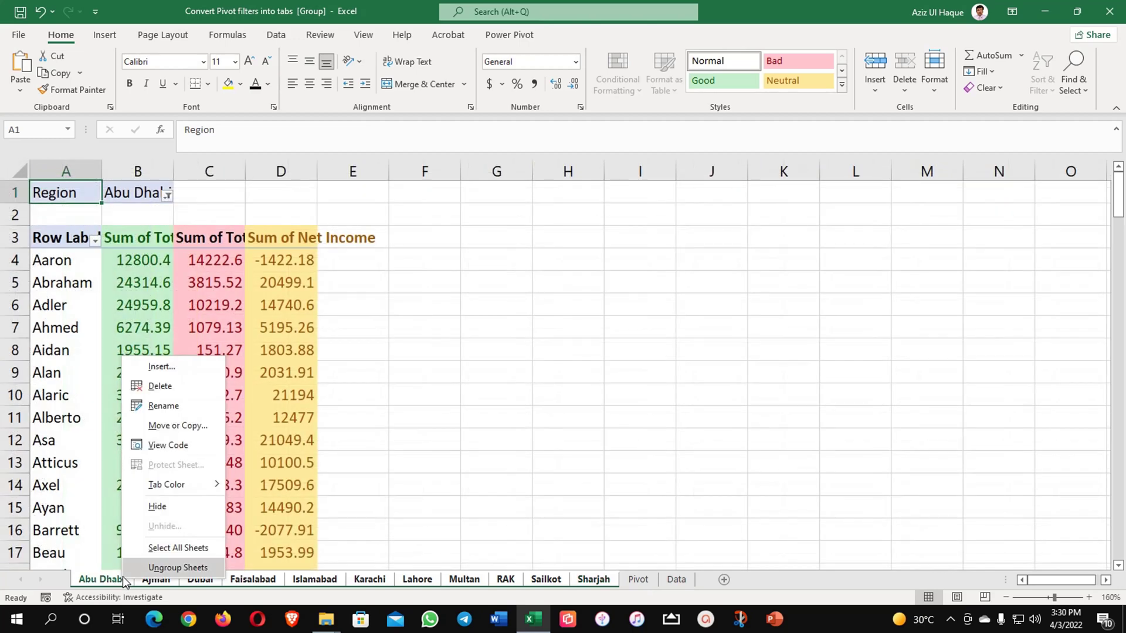
left_click(168, 391)
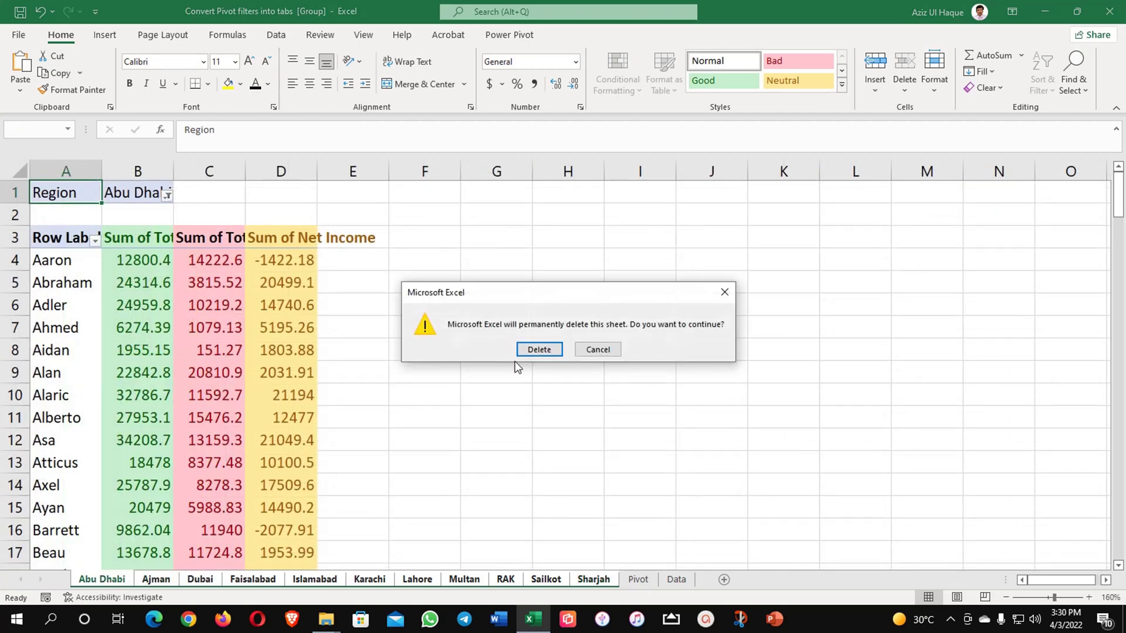
left_click(552, 347)
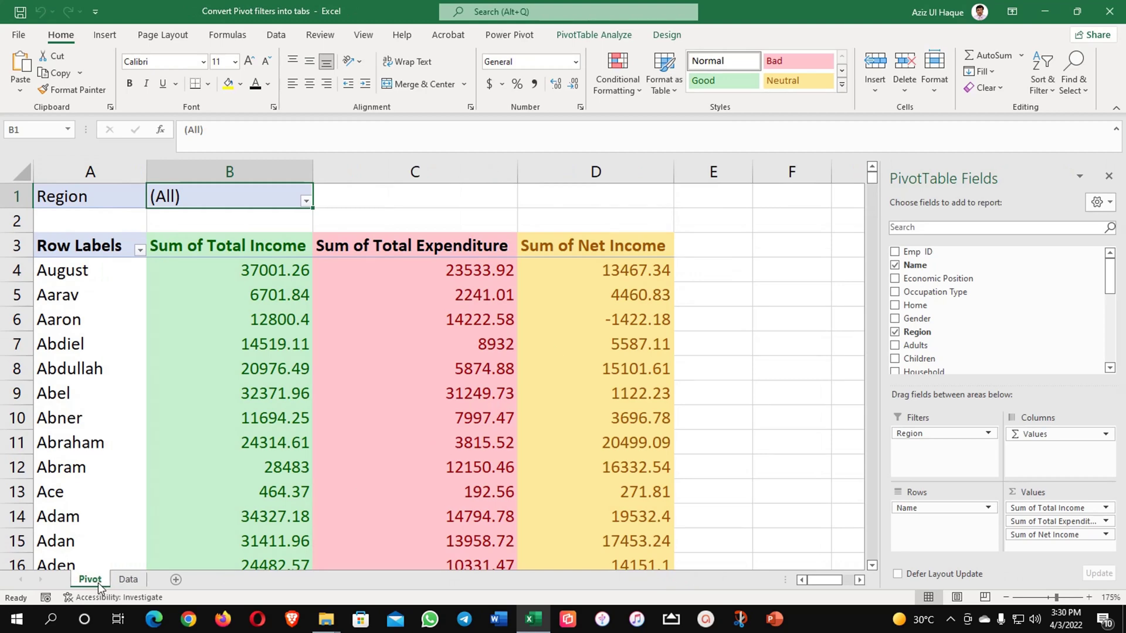
Step: Delete the Pivot sheet
left_click(129, 580)
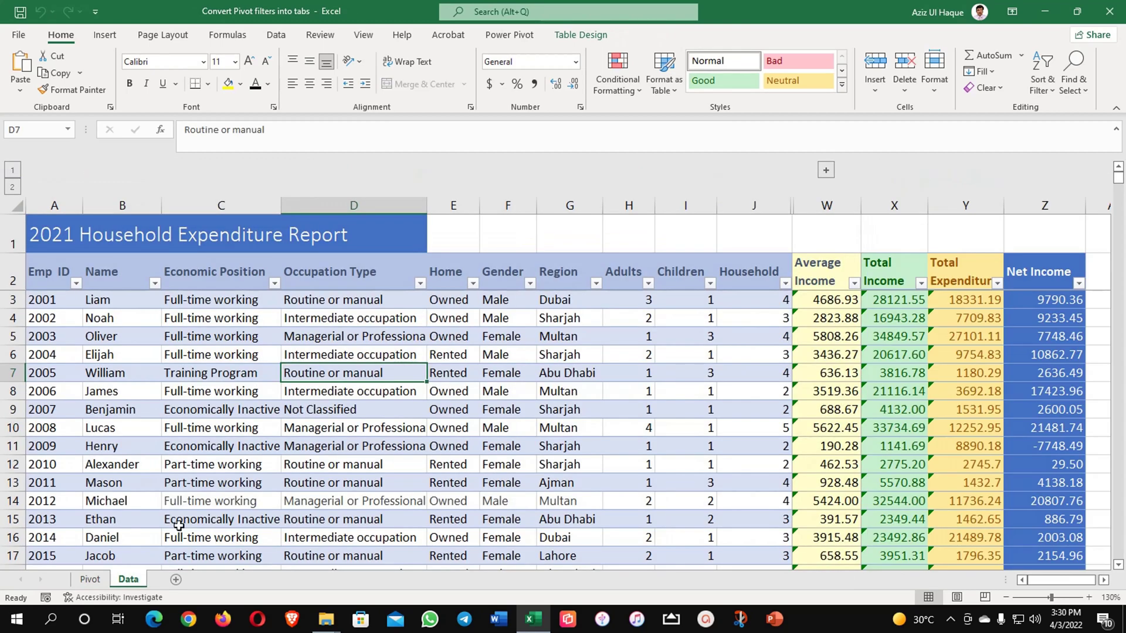
left_click(94, 581)
right_click(97, 582)
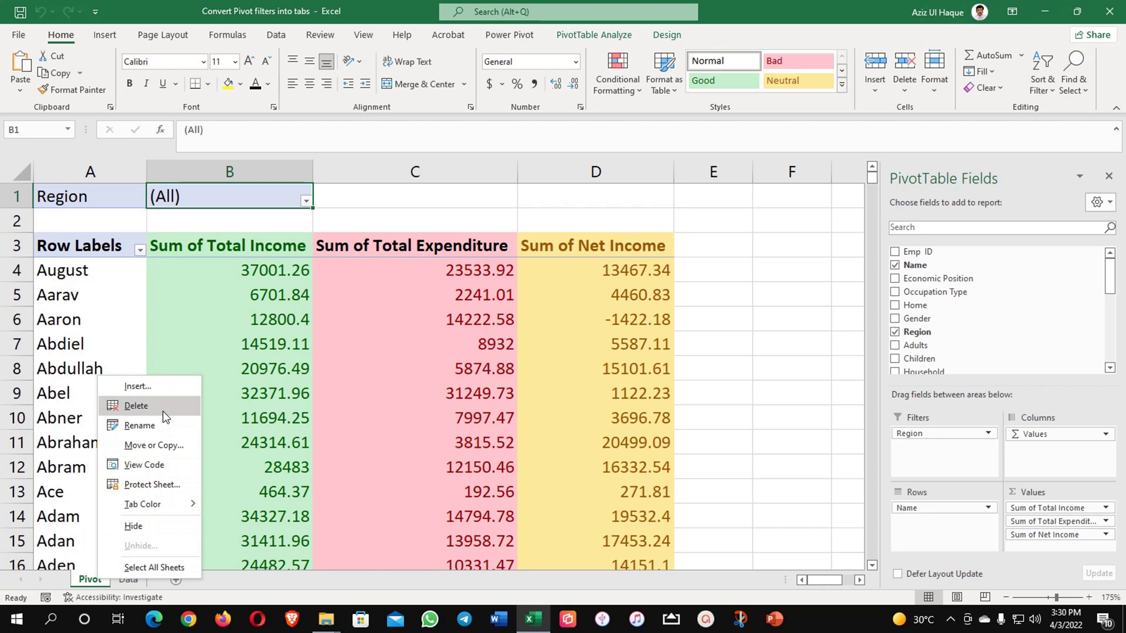
left_click(135, 406)
left_click(535, 349)
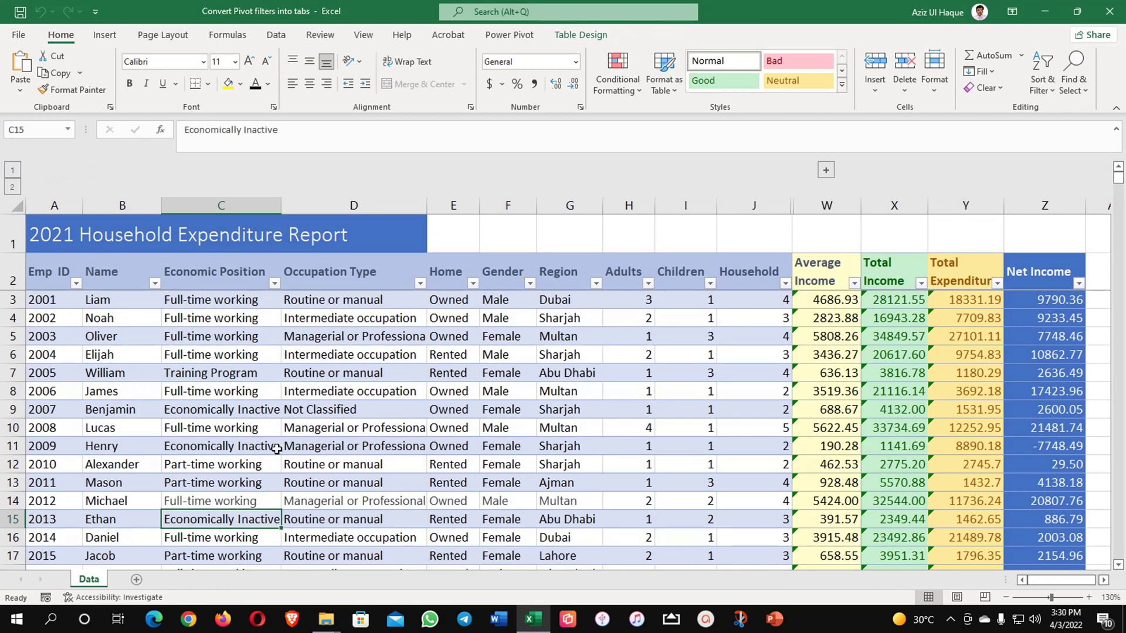
Step: Convert the existing household table back to a normal range
left_click(59, 273)
key("ctrl+shift+Right")
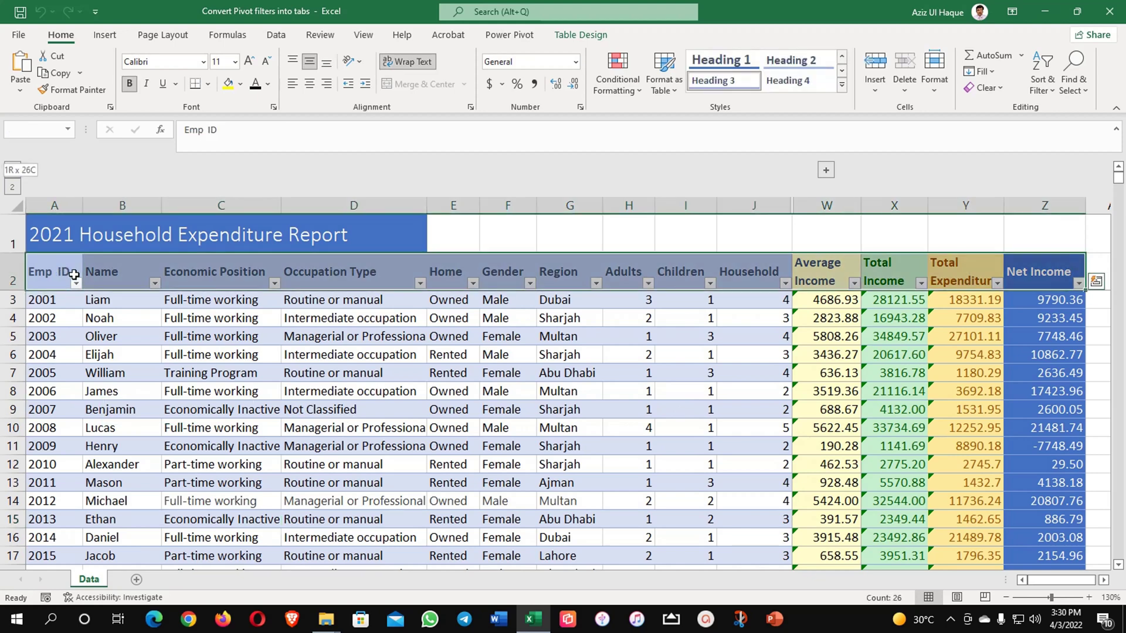
key("ctrl+shift+Down")
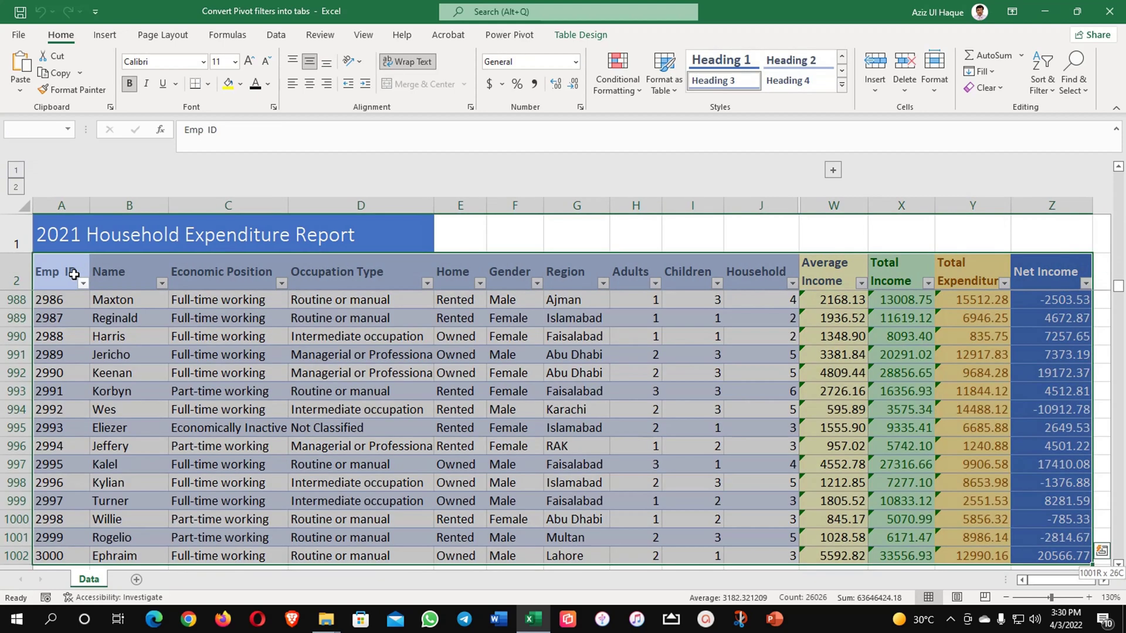
left_click(111, 35)
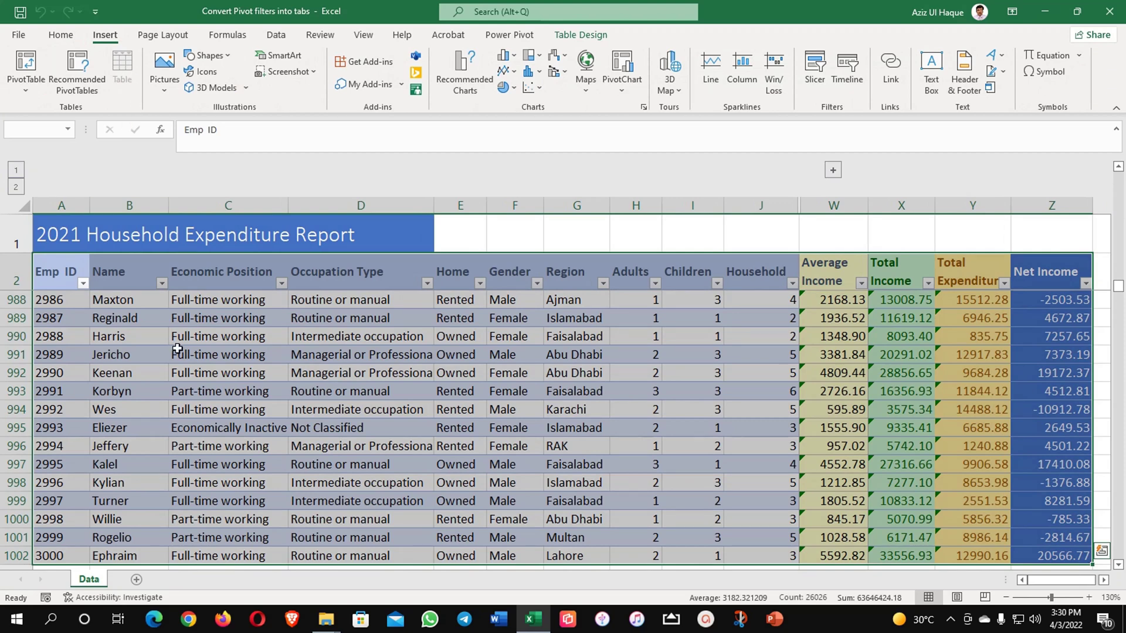
left_click(581, 34)
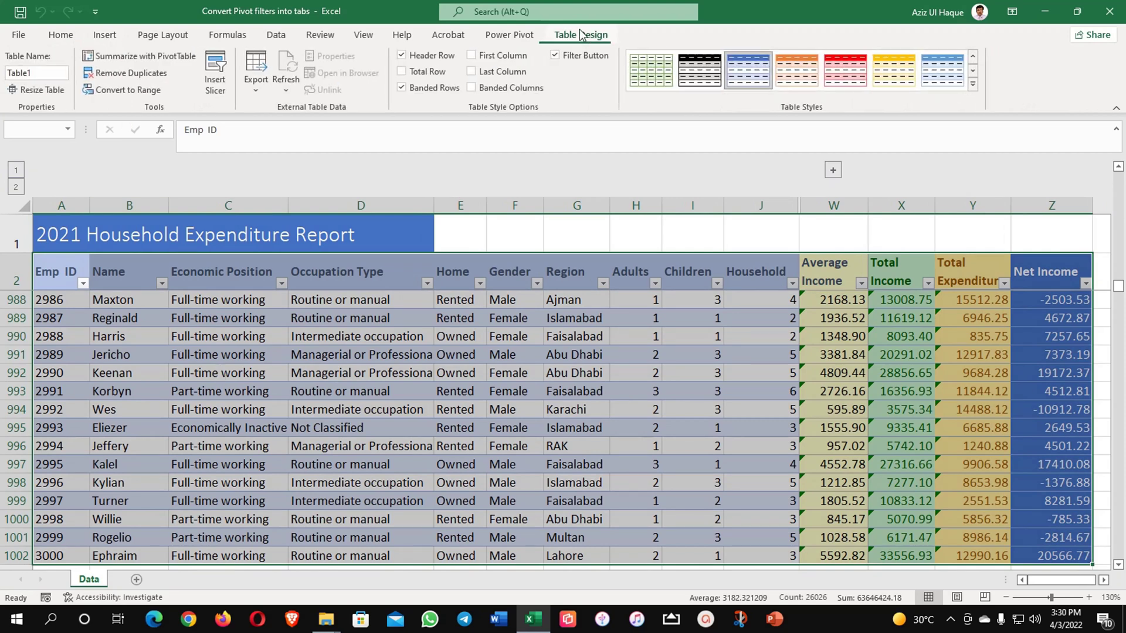
left_click(123, 90)
left_click(539, 349)
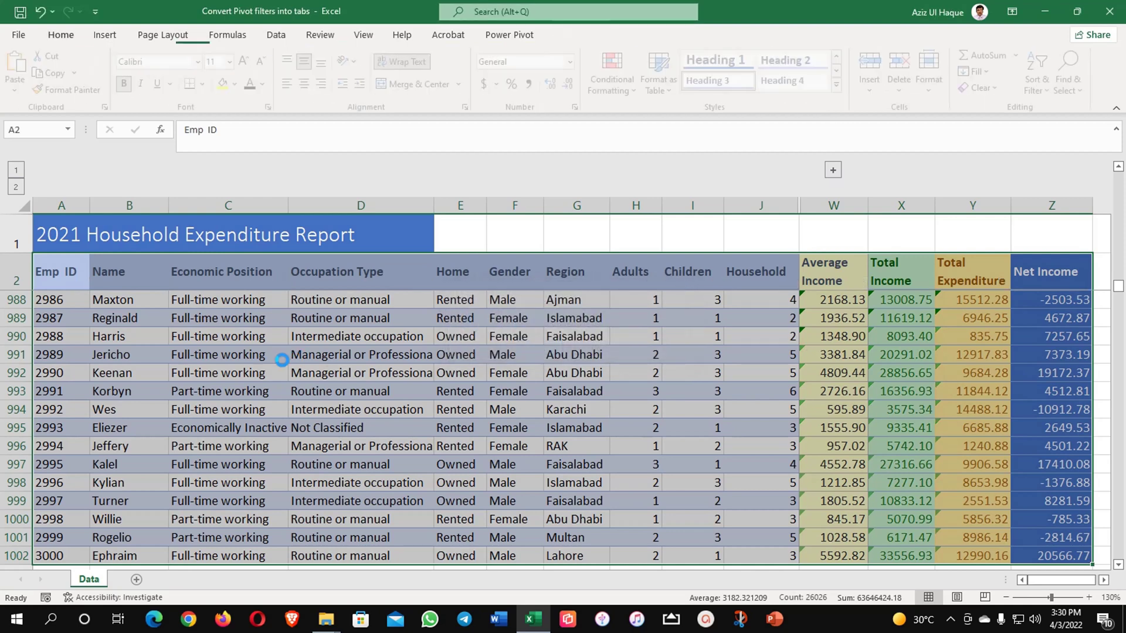
Step: Insert a table with headers over A2:Z1002
left_click(199, 355)
scroll(88, 313, "up", 5)
left_click(41, 270)
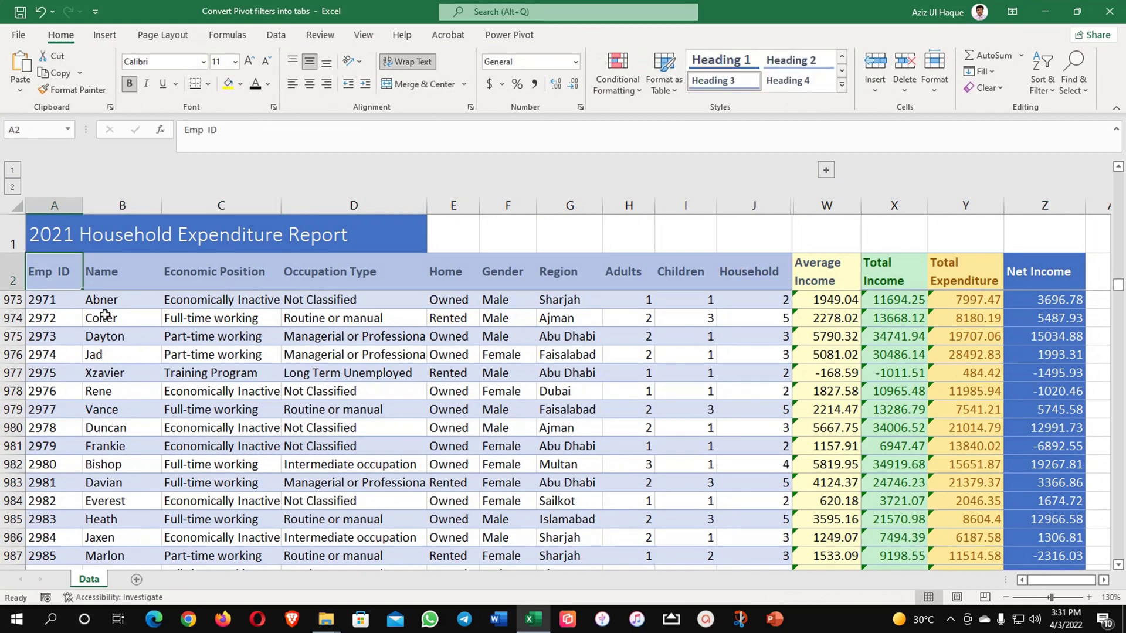
key("ctrl+shift+Right")
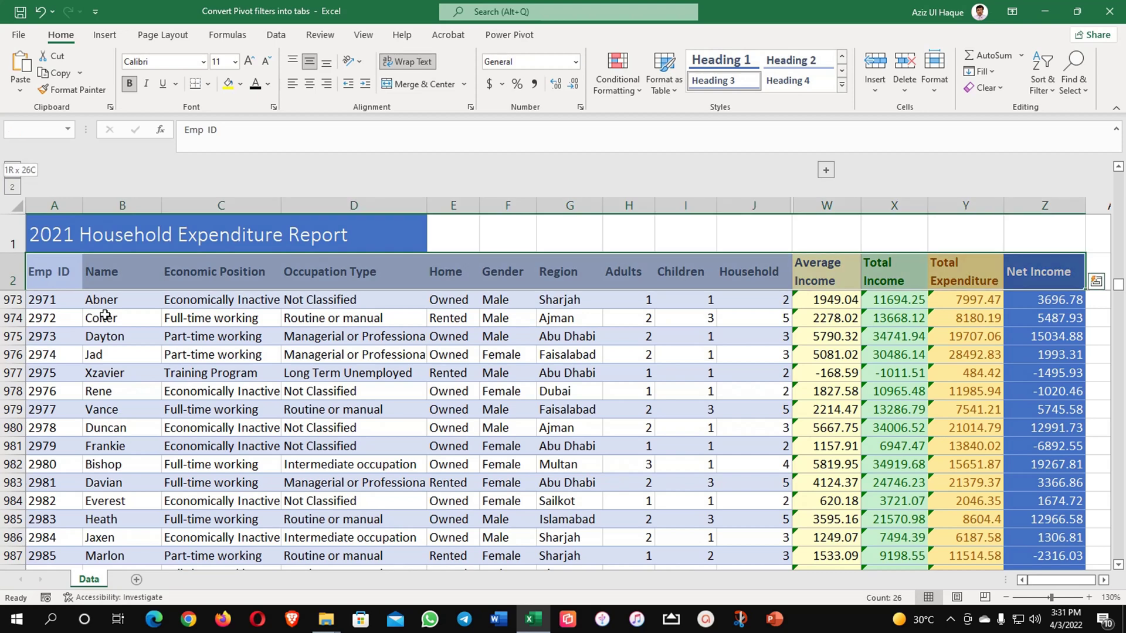
key("ctrl+shift+Down")
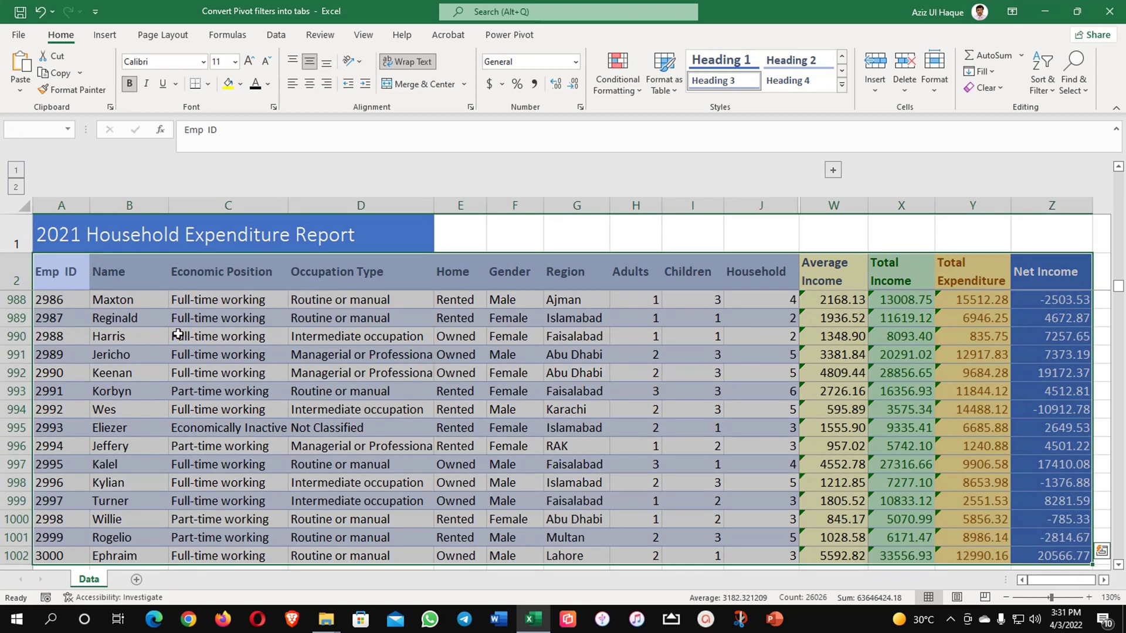
left_click(104, 34)
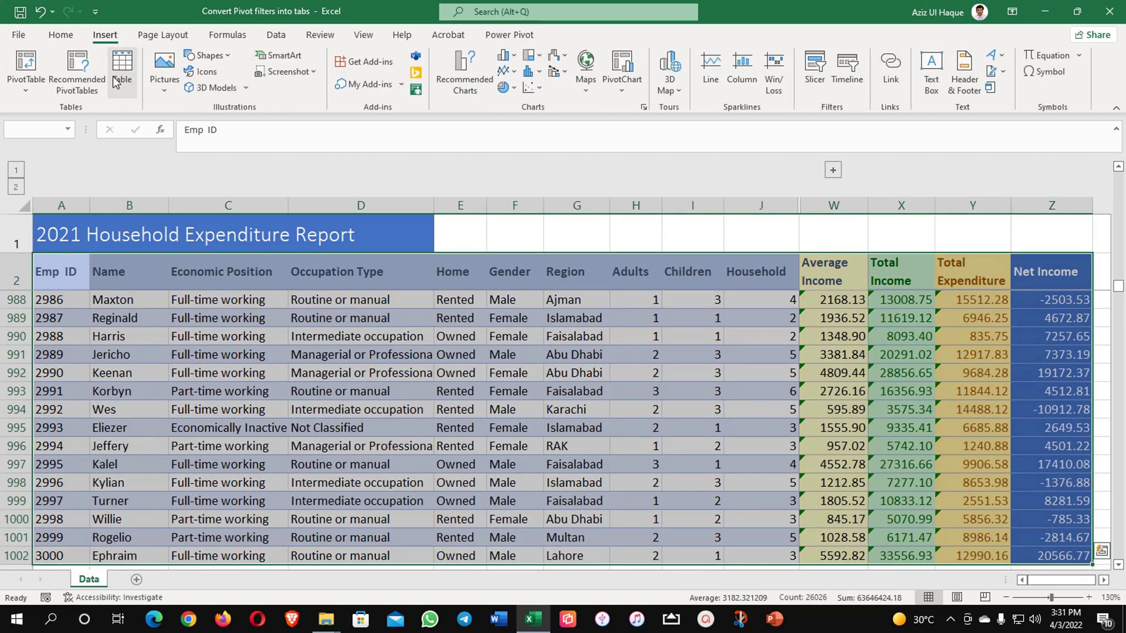
left_click(122, 69)
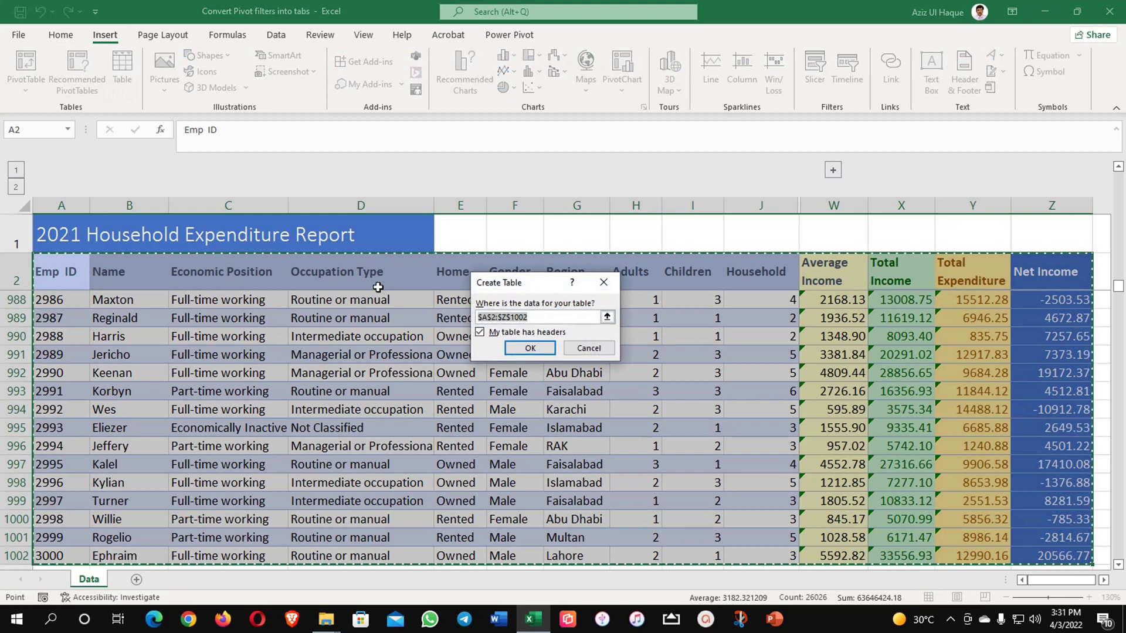
left_click(537, 351)
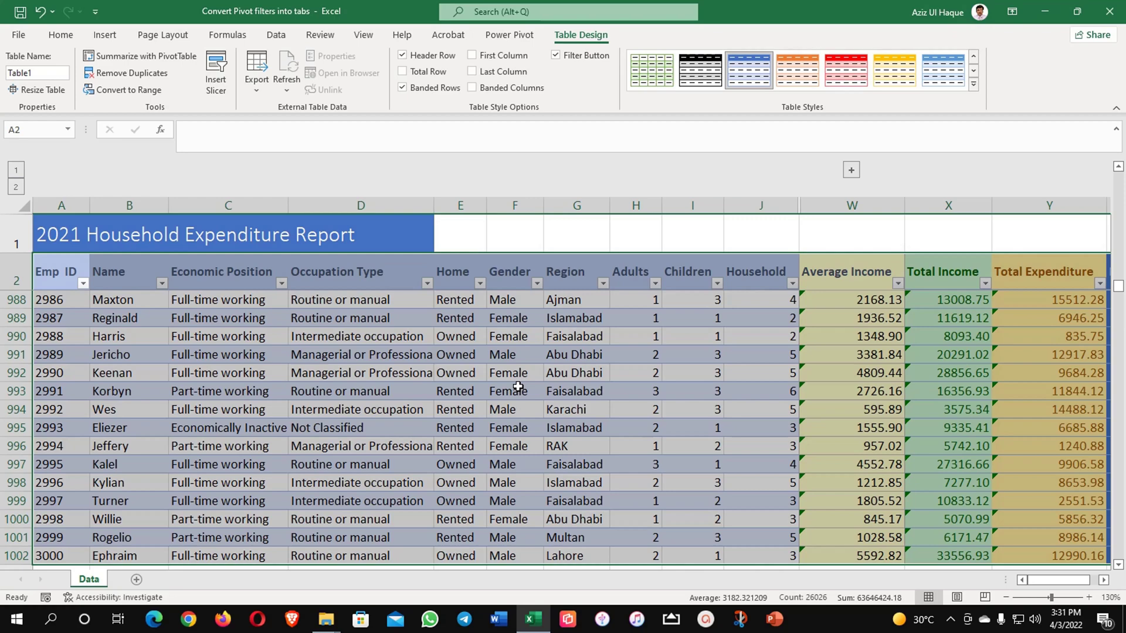
Step: Change the table name from Table1 to Data
left_click(452, 391)
scroll(532, 431, "down", 6)
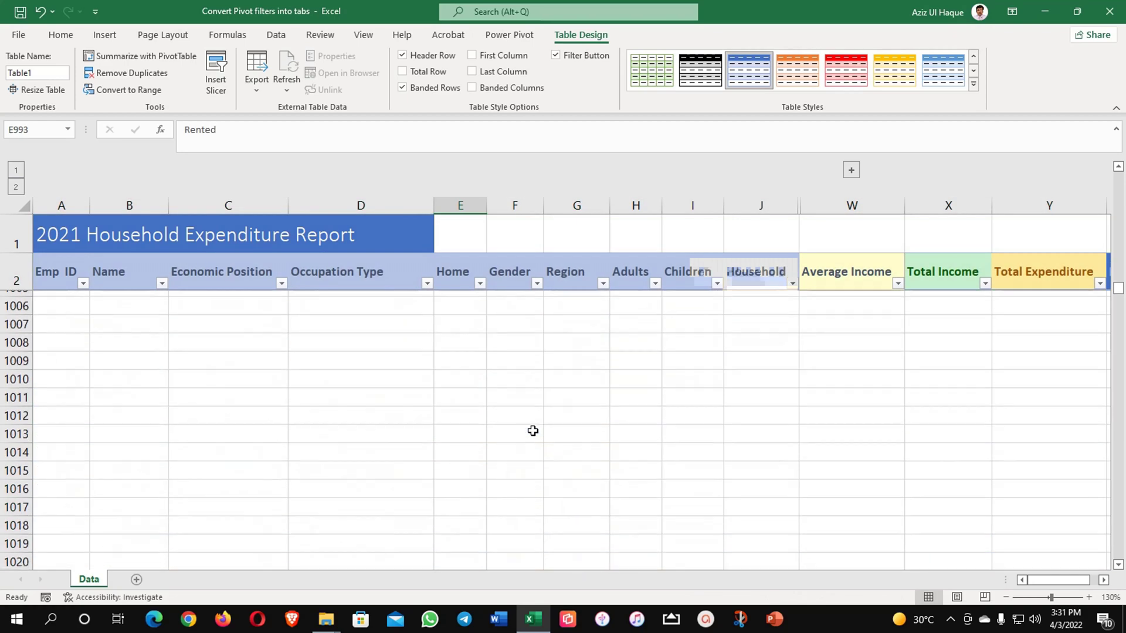
scroll(532, 431, "up", 13)
left_click(53, 75)
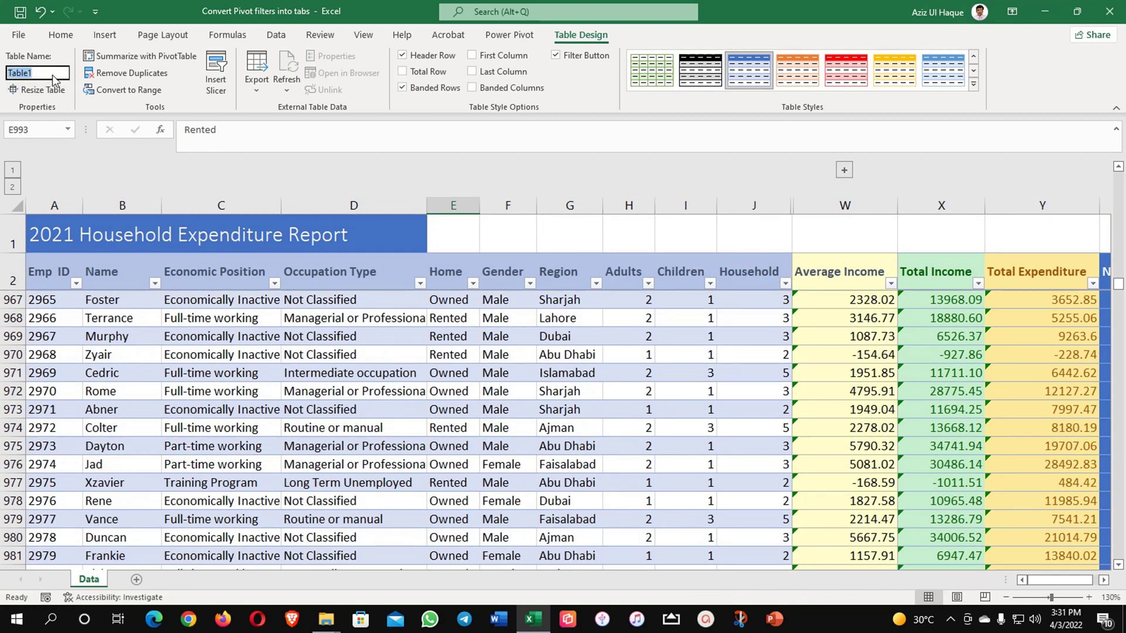
type("Data")
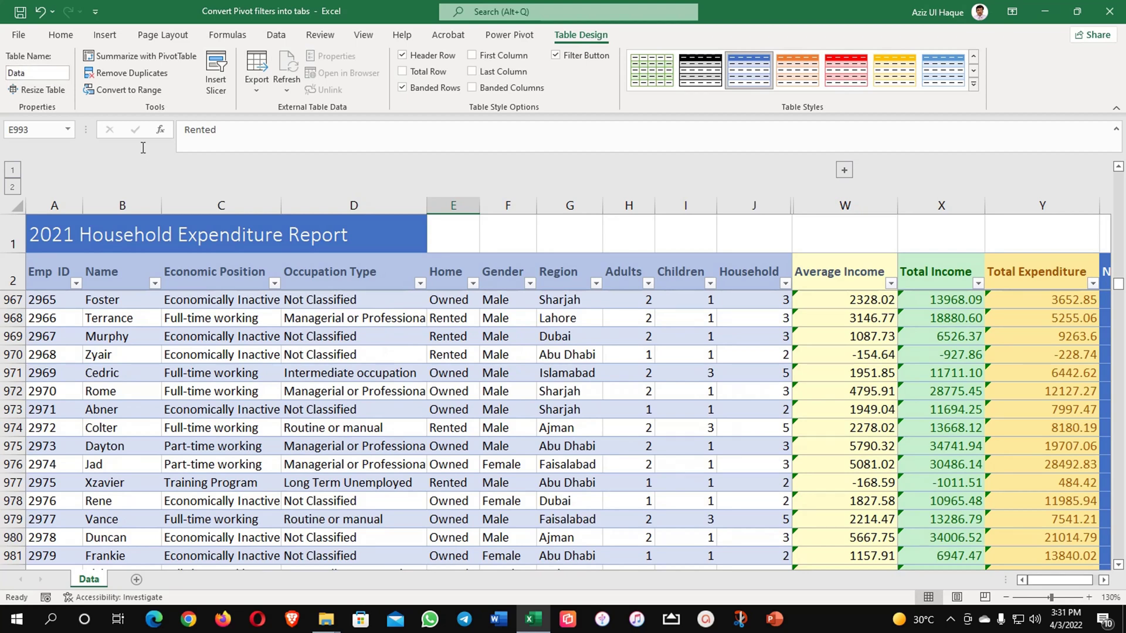
left_click(220, 352)
left_click(56, 274)
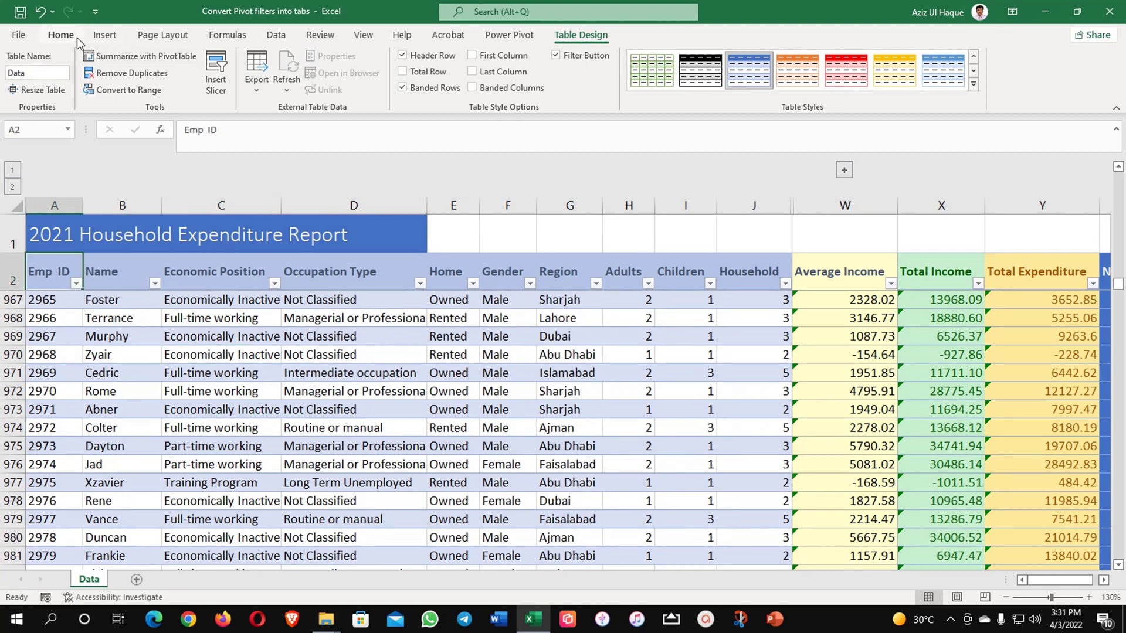
Step: Insert a PivotTable from the Data table on a new sheet
left_click(105, 35)
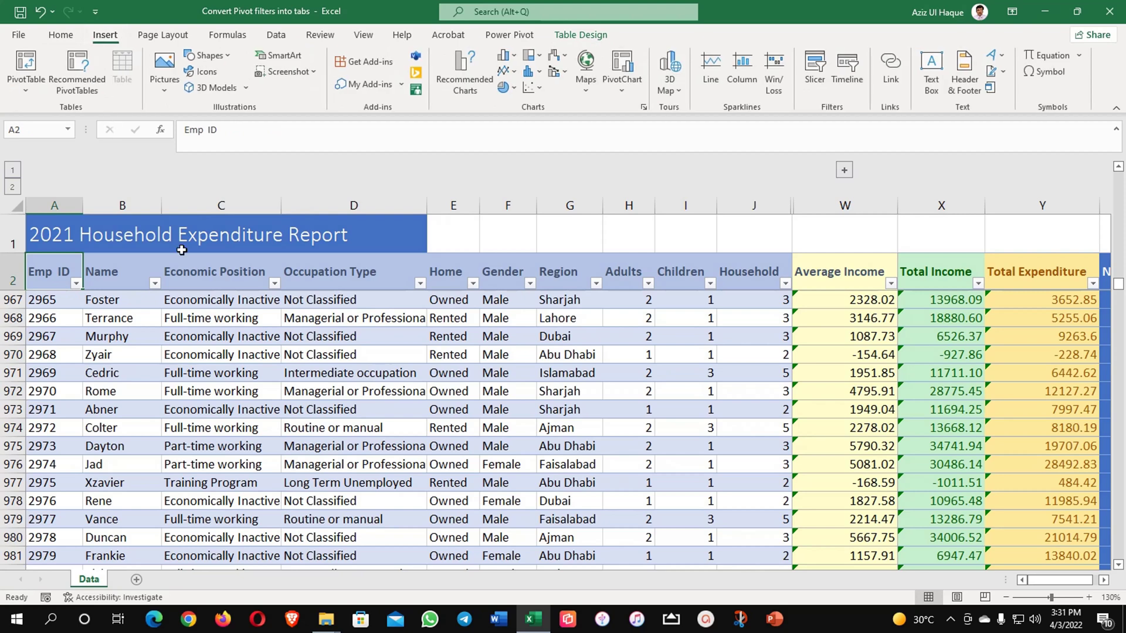
left_click(26, 65)
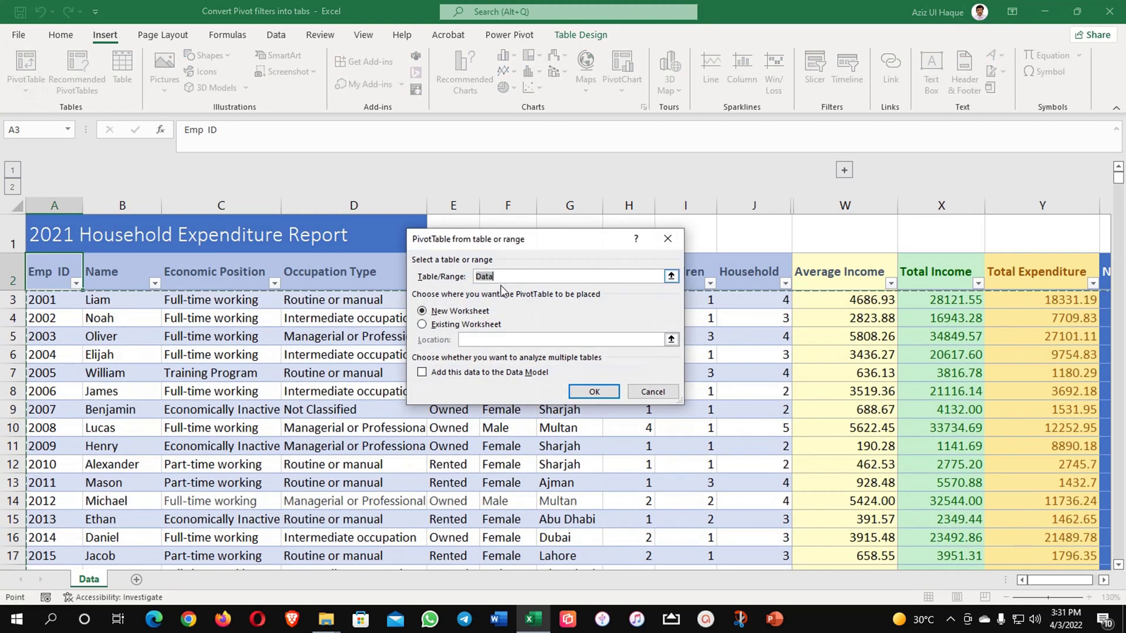
left_click(594, 391)
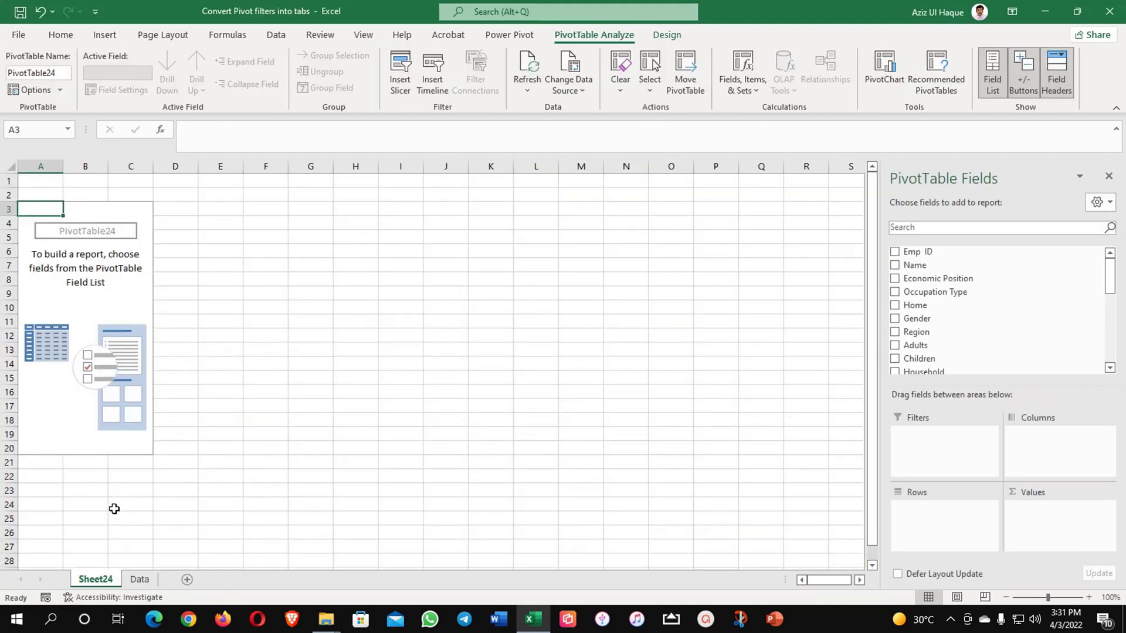
left_click(113, 509)
Step: Rename Sheet24 to Pivot and select the pivot to show its field list
double_click(109, 571)
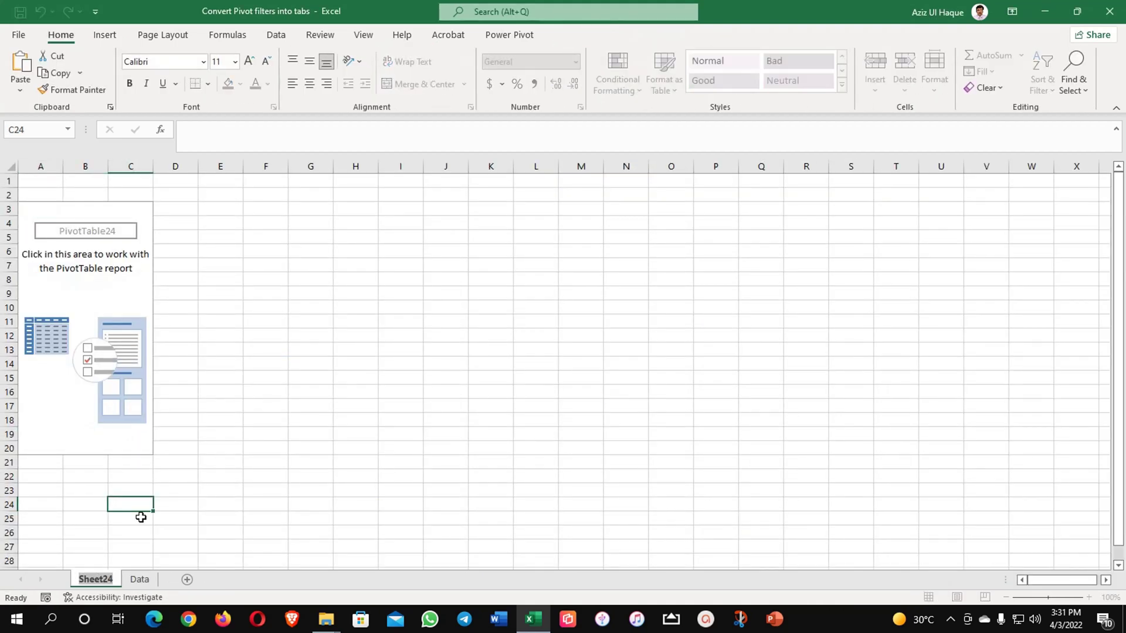
type("Pivot")
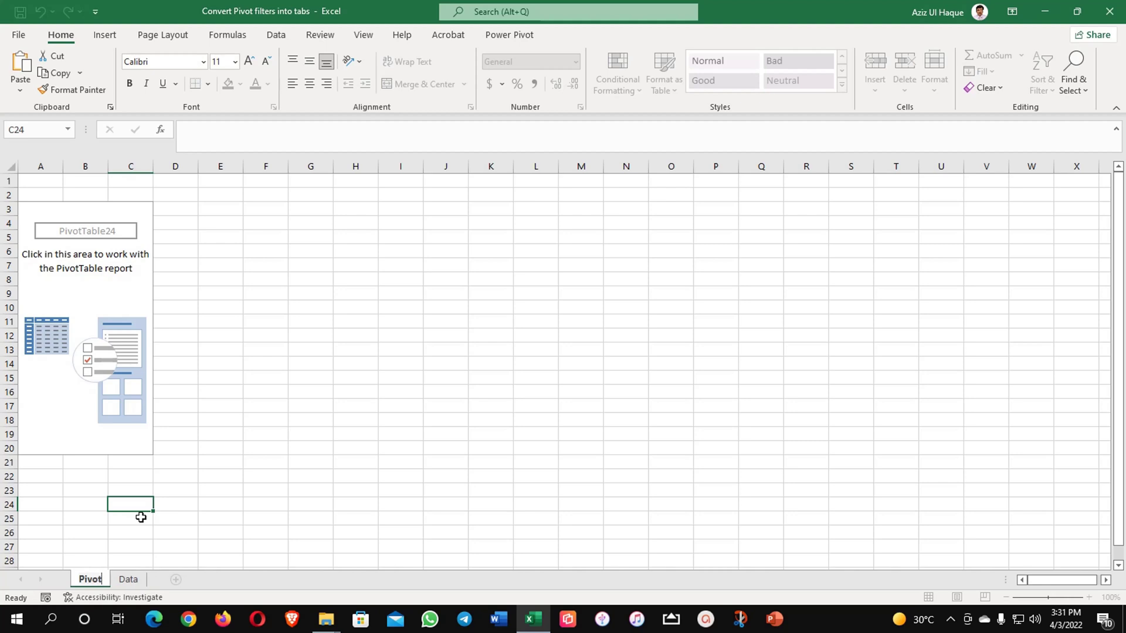
key("Return")
left_click(88, 247)
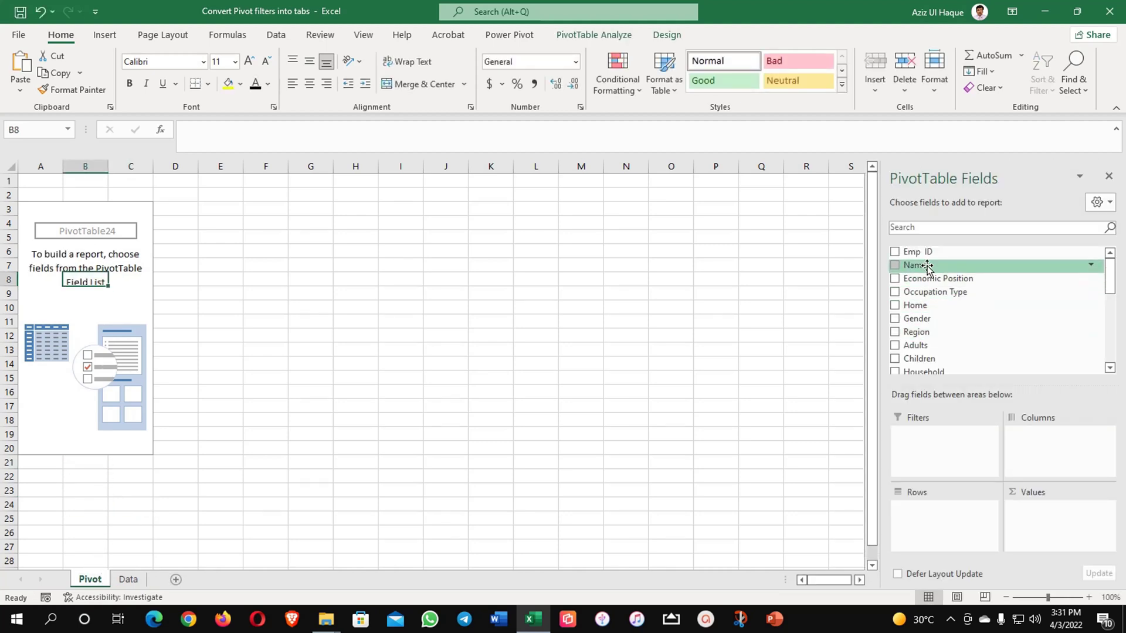
Step: Put Name in Rows; Total Income, Total Expenditure, Net Income in Values; Region in Filters
left_click_drag(913, 265, 970, 515)
left_click_drag(1109, 287, 1109, 340)
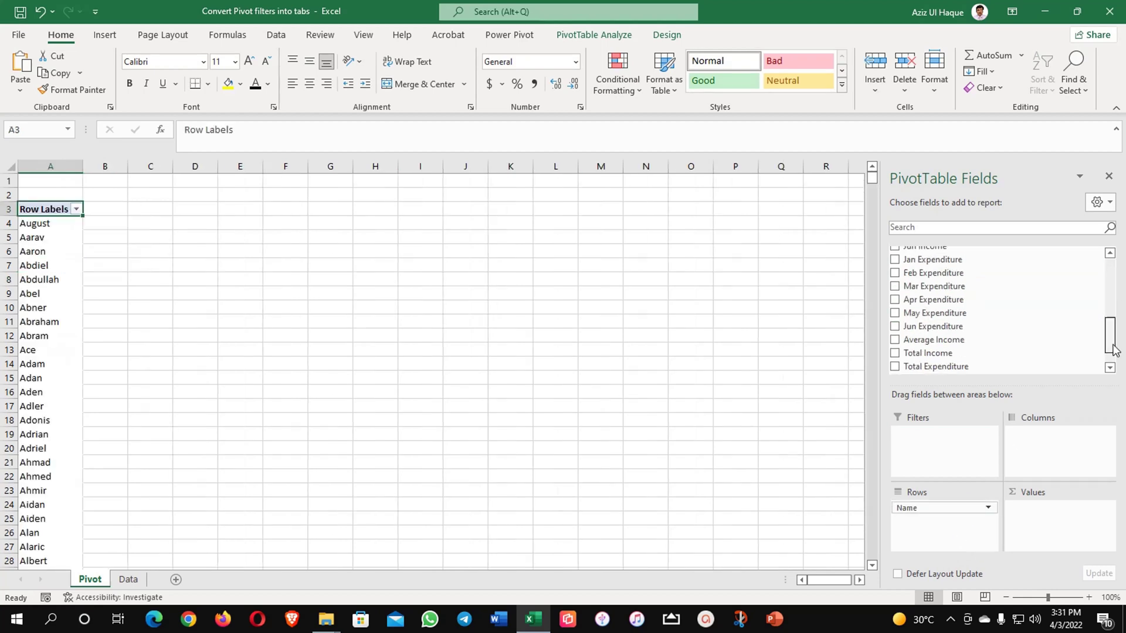
left_click_drag(933, 322, 1067, 515)
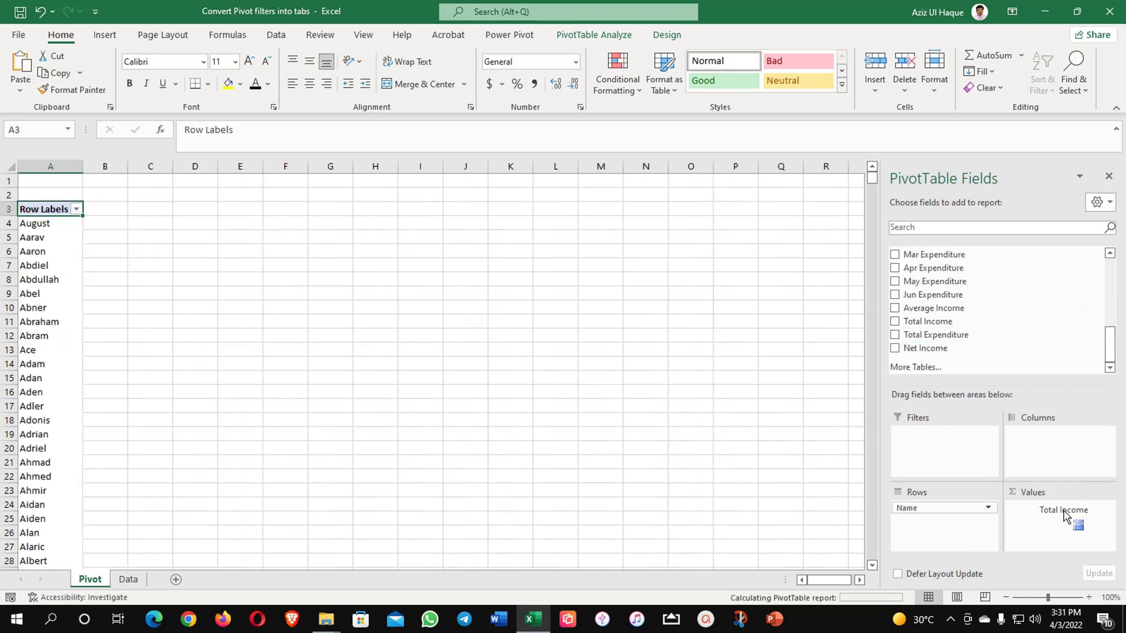
left_click_drag(960, 343, 1058, 521)
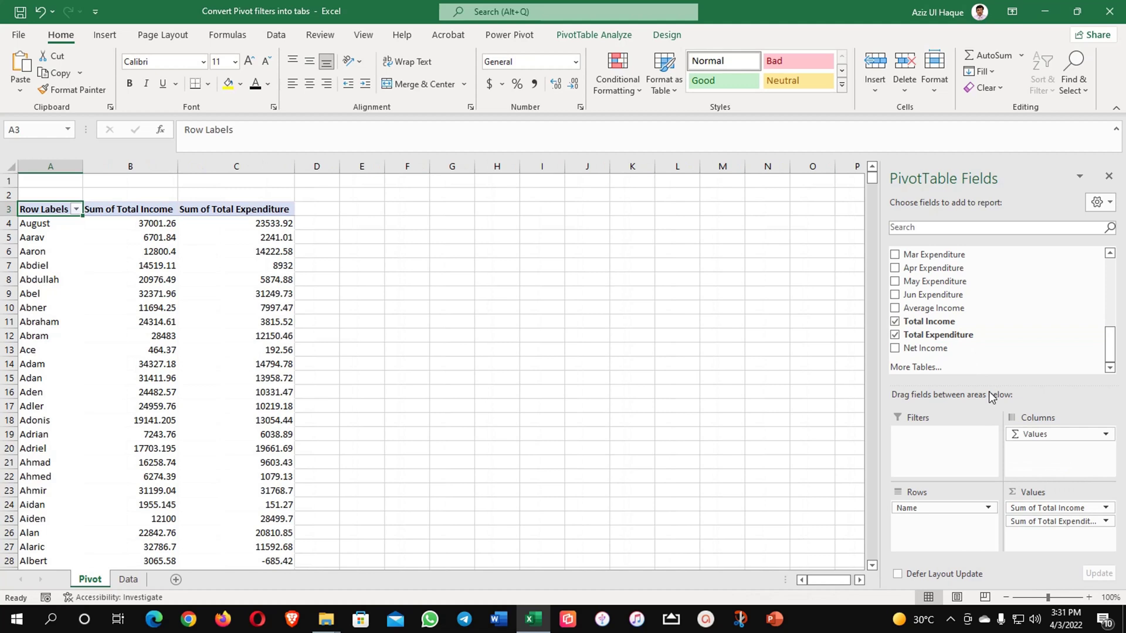
left_click_drag(929, 350, 1060, 532)
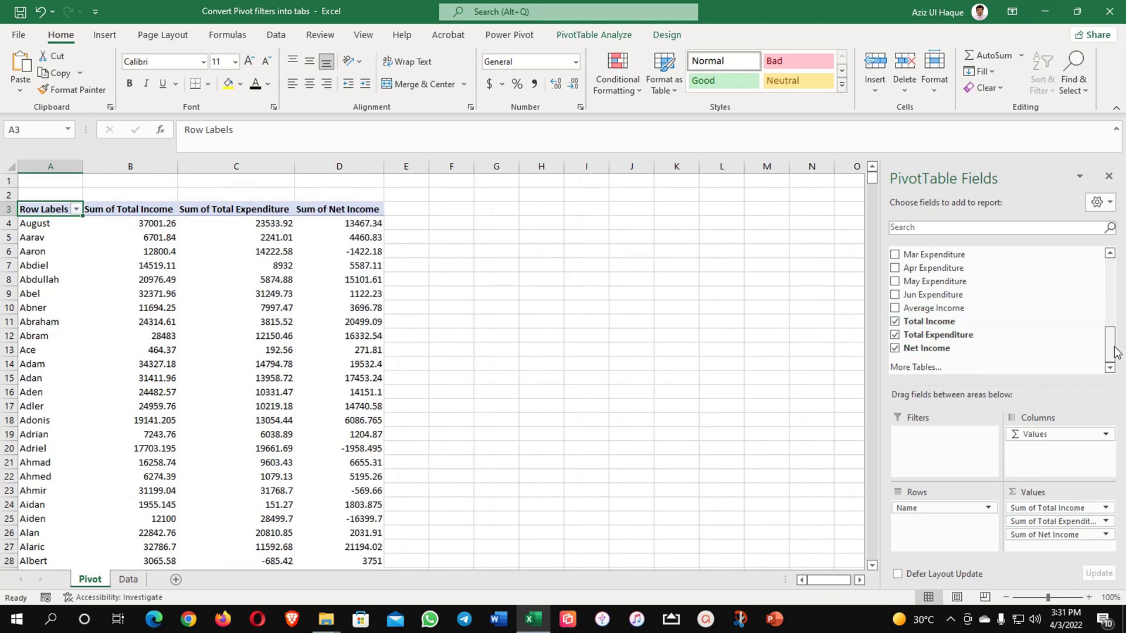
left_click_drag(1109, 346, 1109, 278)
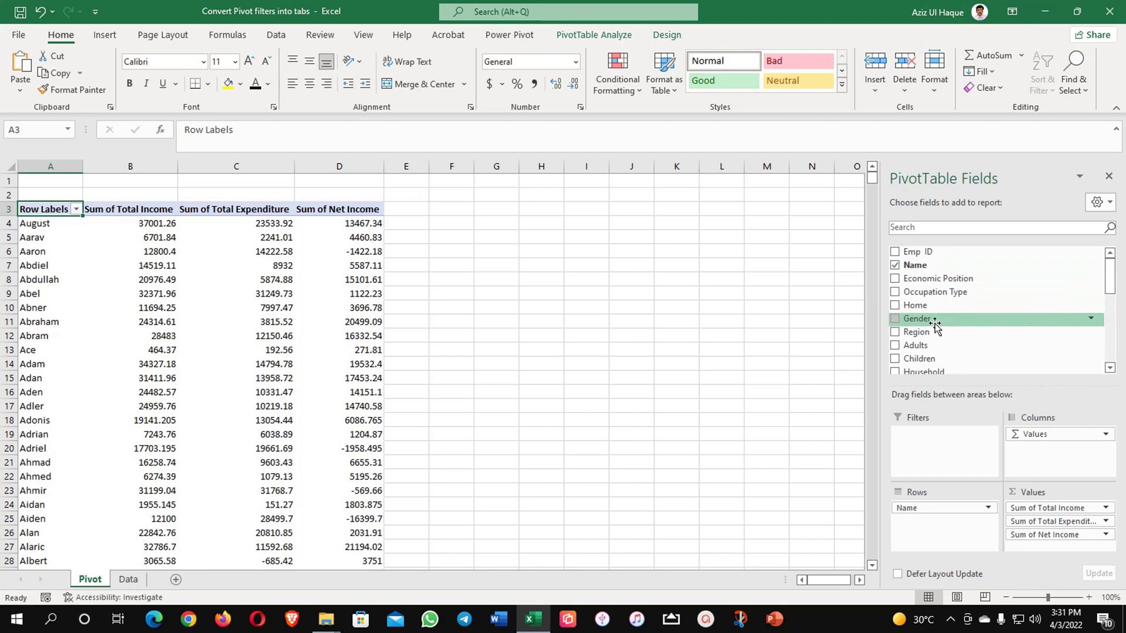
left_click_drag(927, 332, 941, 437)
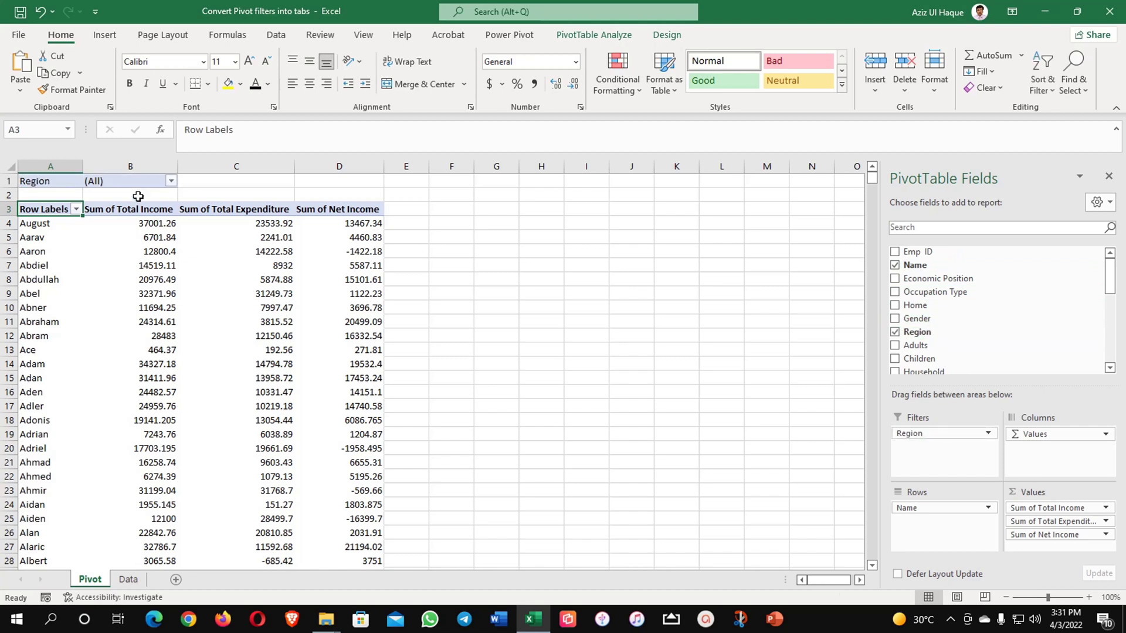
Step: Select pivot columns A to D
left_click(74, 179)
left_click_drag(73, 178, 339, 209)
left_click(346, 237)
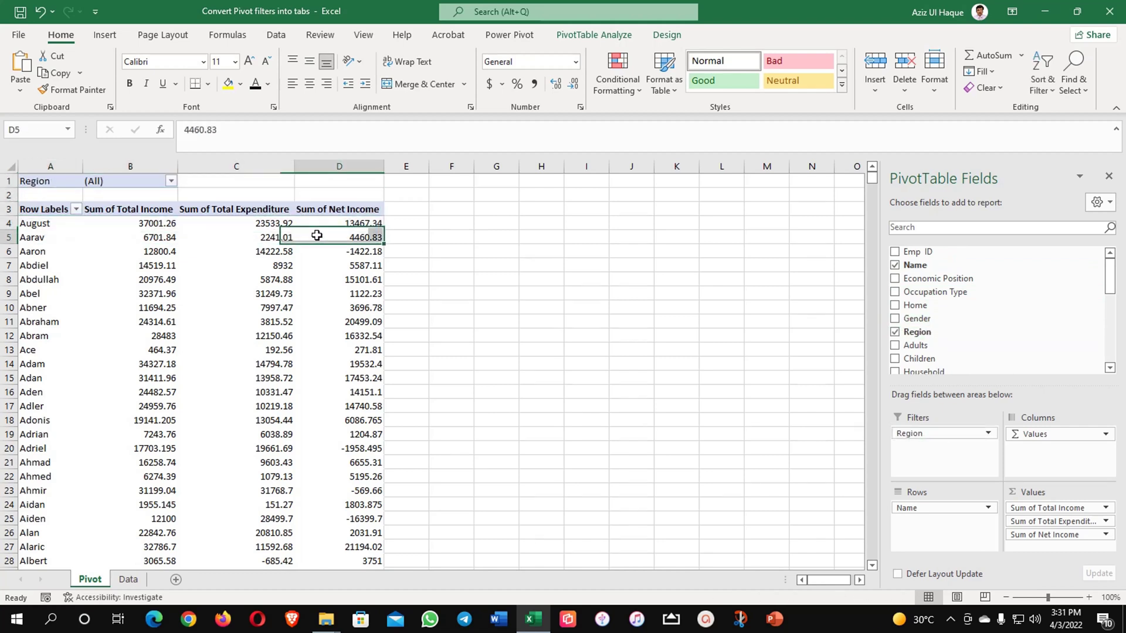
left_click_drag(51, 166, 366, 167)
Step: Raise the pivot's font size three steps to 16 pt and wrap the header text
left_click(248, 62)
left_click(248, 62)
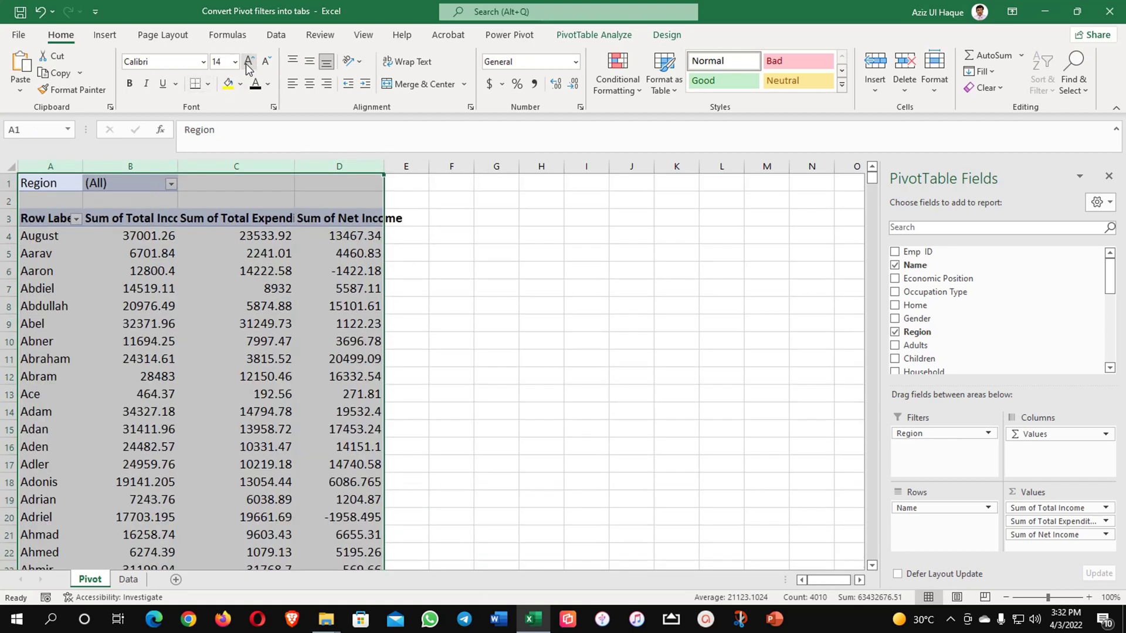
left_click(248, 63)
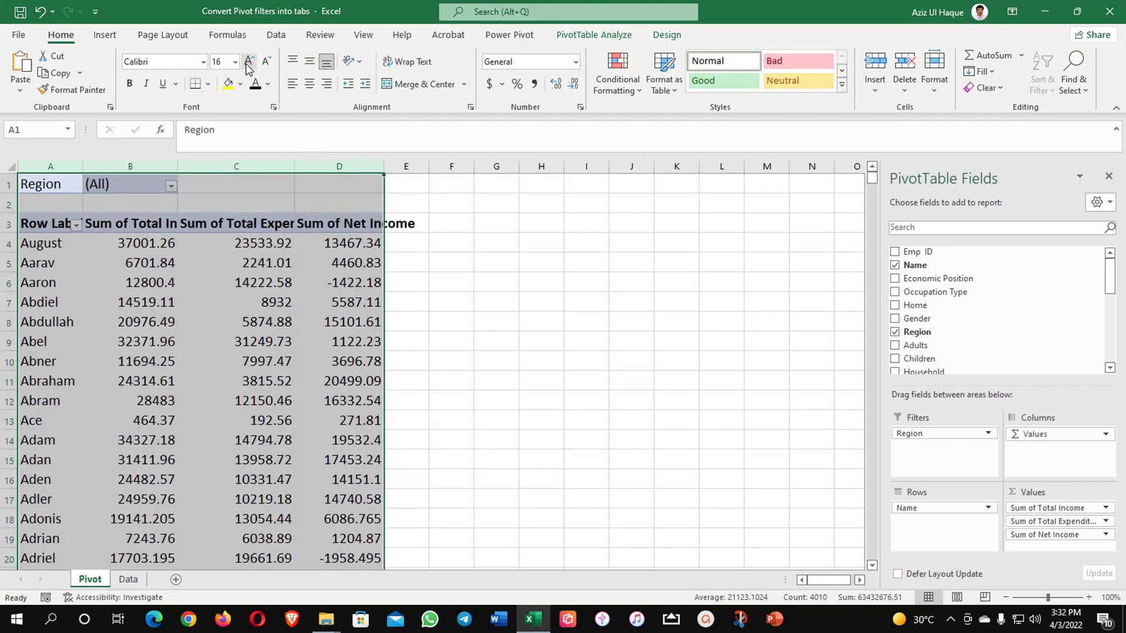
left_click(409, 62)
Step: Apply the Good cell style to the Sum of Total Income column through Grand Total
left_click(197, 236)
left_click(154, 234)
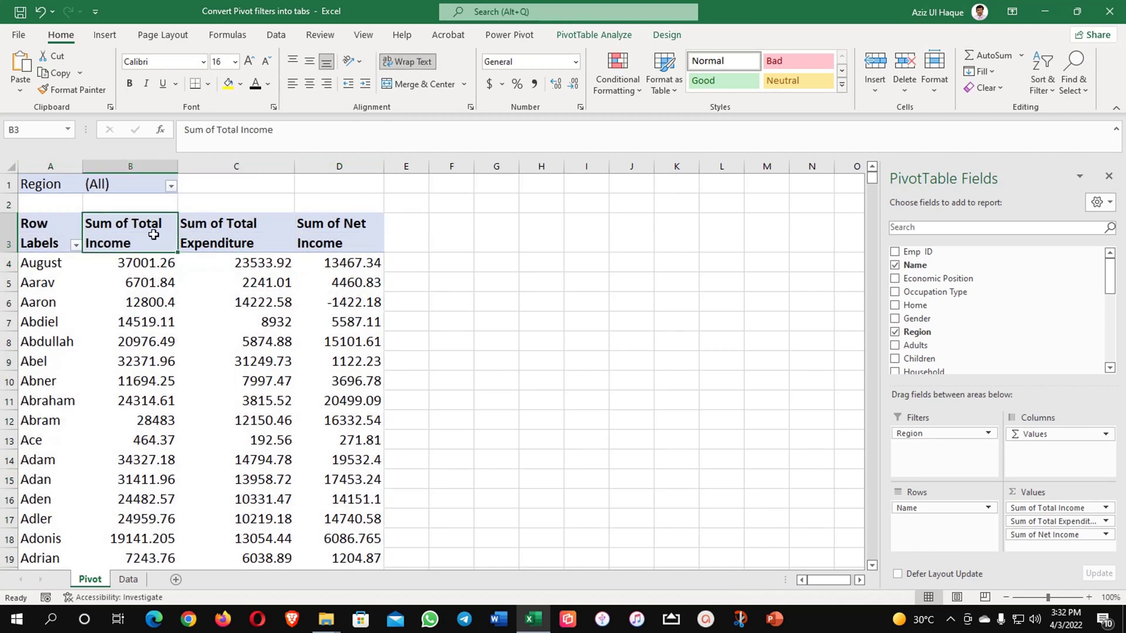
scroll(117, 320, "up", 2)
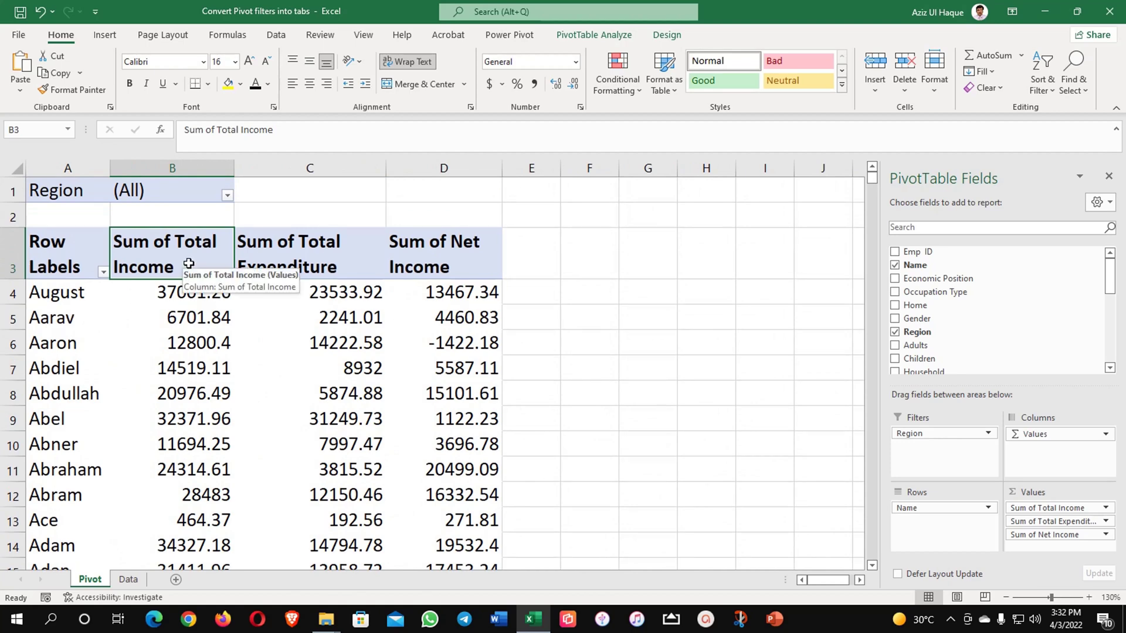
key("ctrl+shift+Down")
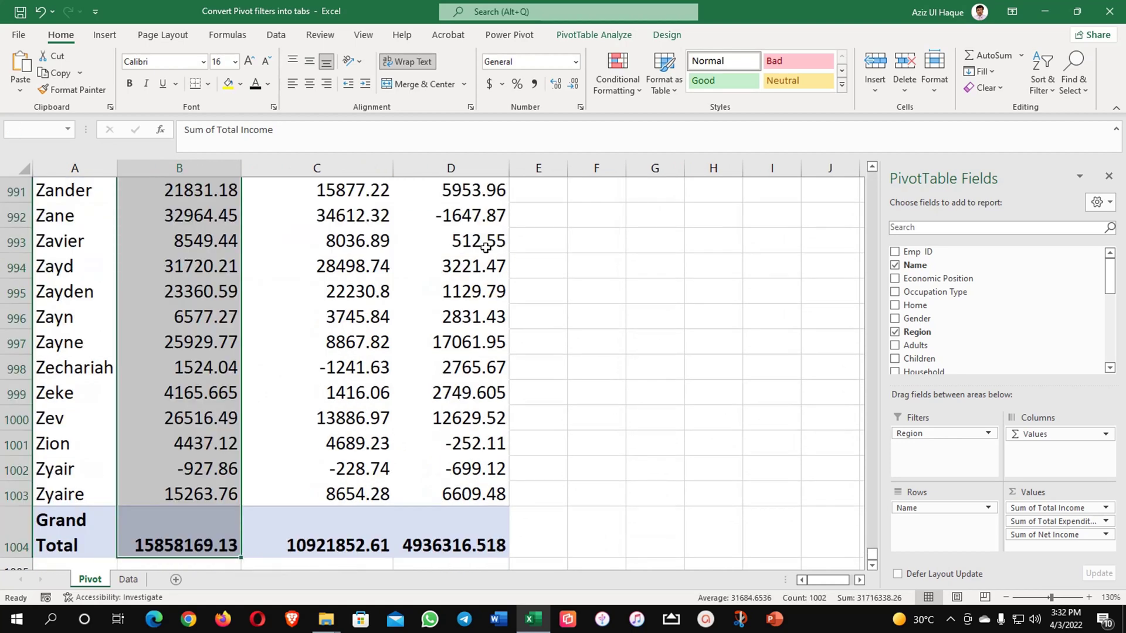
left_click(721, 81)
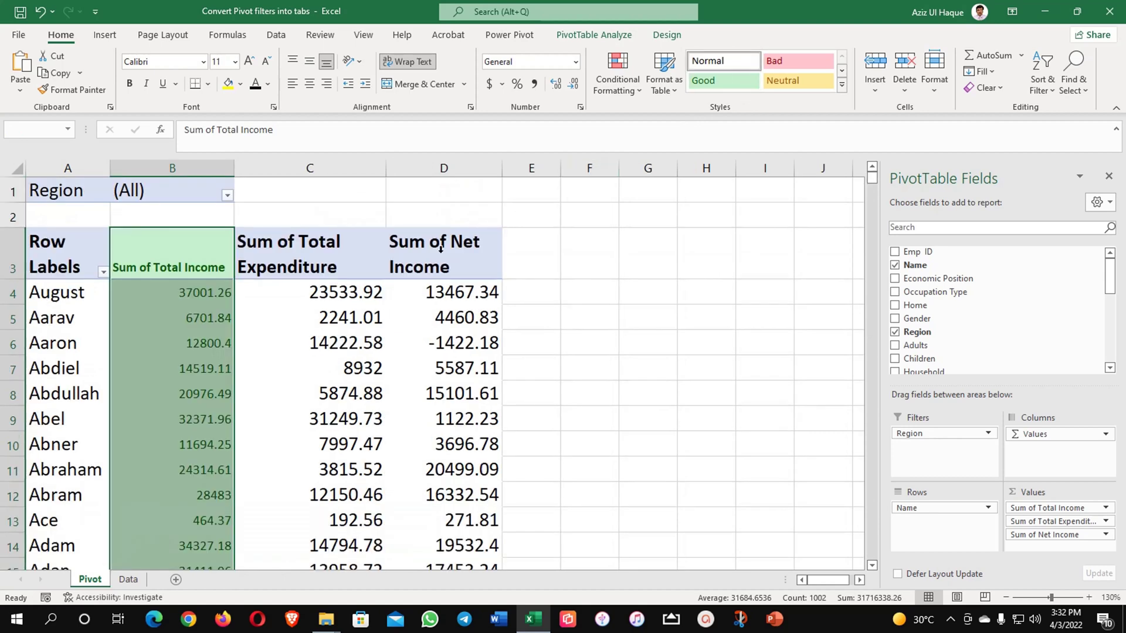
left_click(358, 284)
key("ctrl+shift+Down")
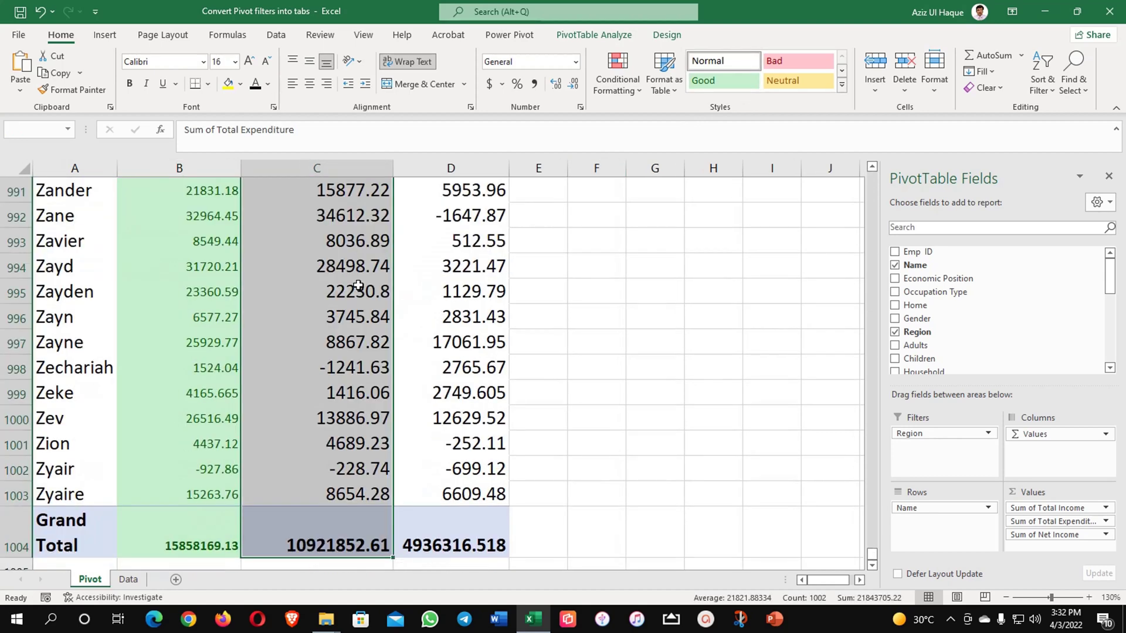
Step: Apply the Bad style to the expenditure column and Neutral style to the net income column
left_click(775, 63)
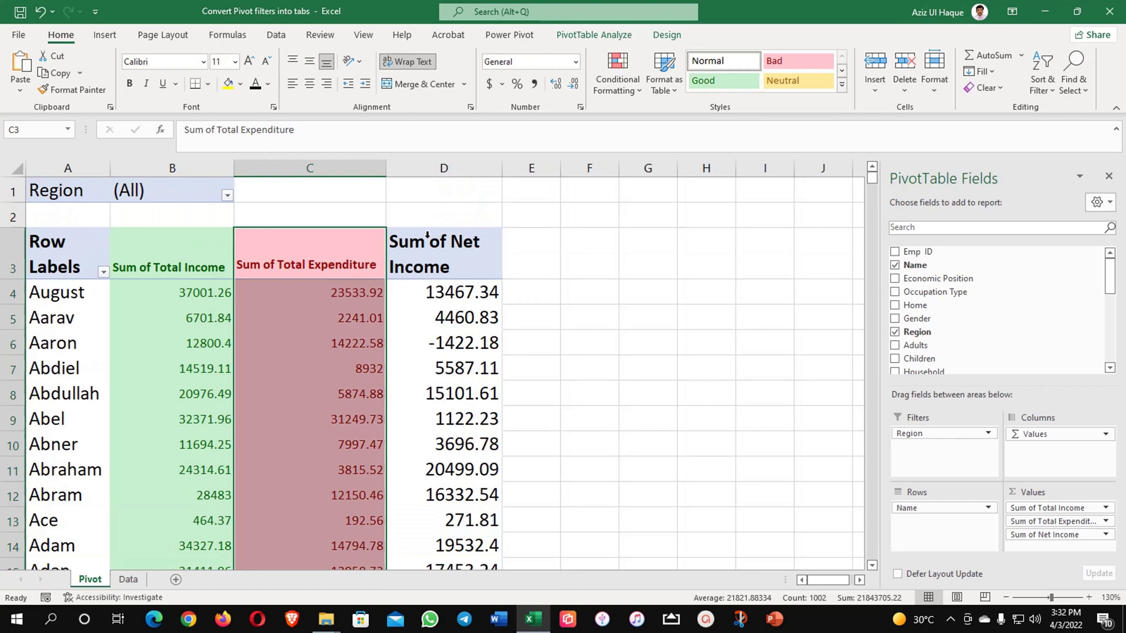
left_click(423, 242)
key("ctrl+shift+Down")
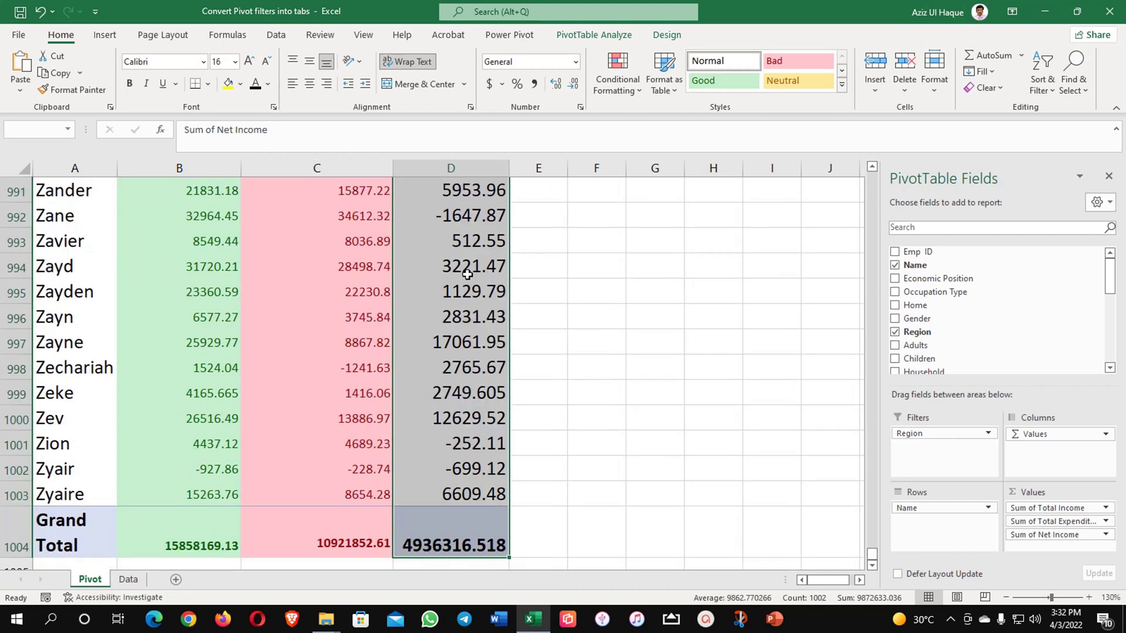
left_click(790, 82)
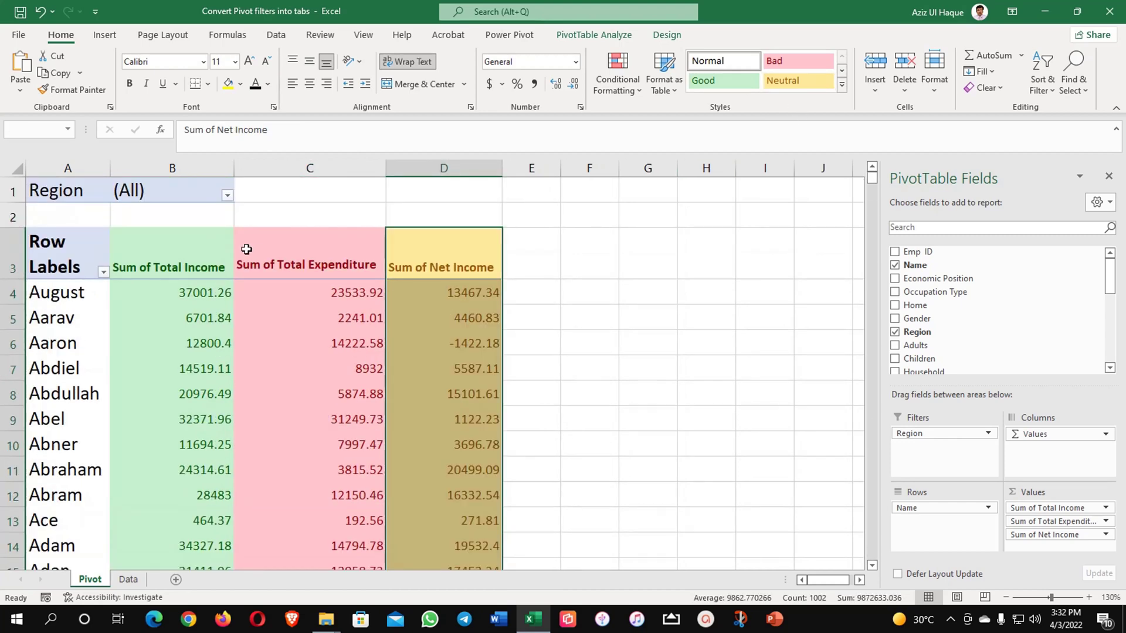
Step: Rename the Sum of Total Income header to Total Income
left_click(212, 258)
left_click(202, 130)
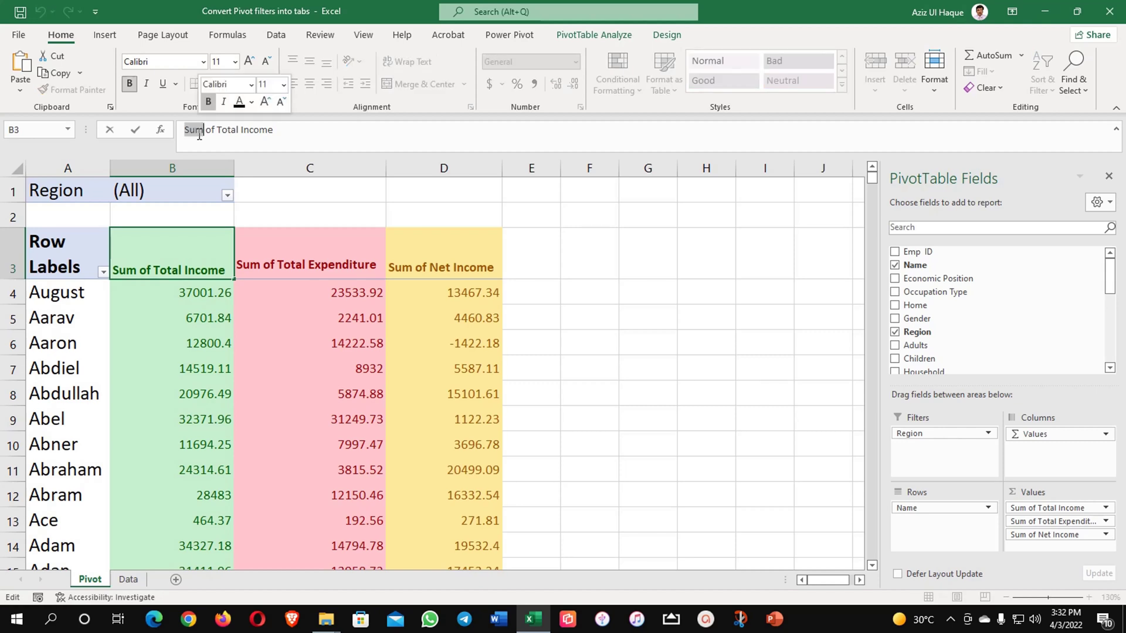
key("BackSpace")
key("BackSpace")
key("BackSpace")
key("BackSpace")
key("Delete")
key("Delete")
key("Delete")
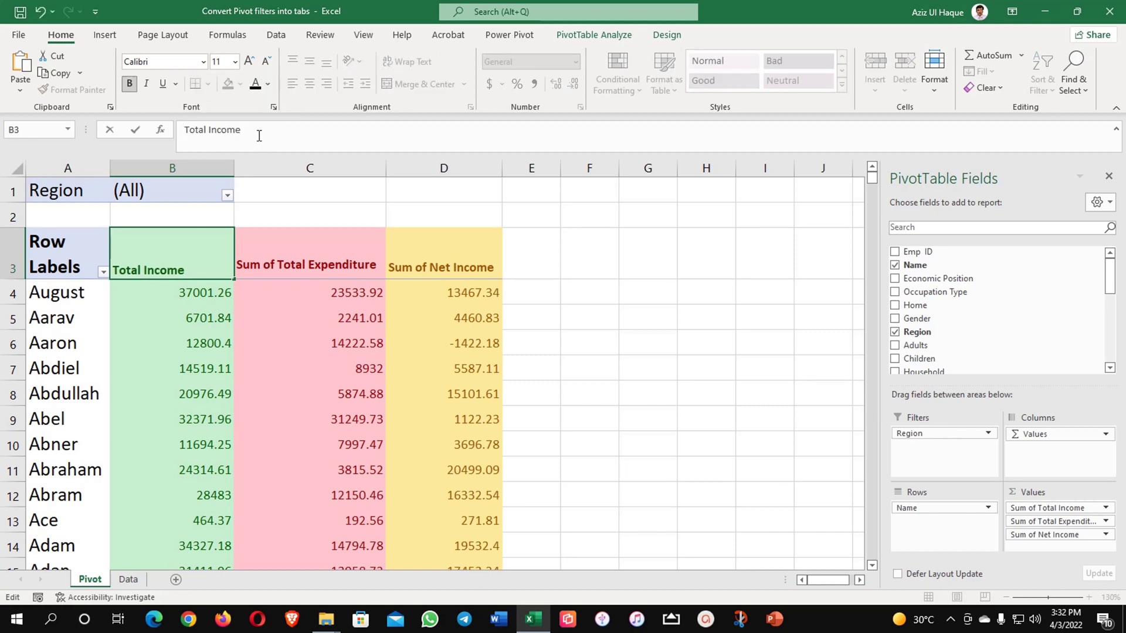
key("Return")
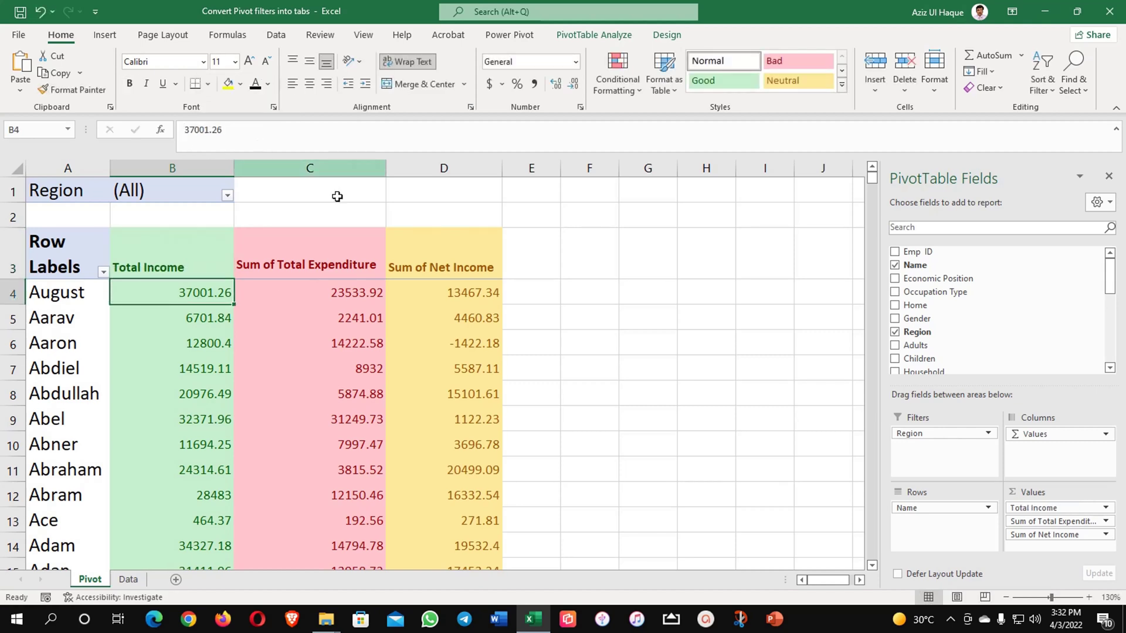
Step: Rename the remaining value headers to Total Expenditure and Net Income
left_click(314, 255)
left_click(186, 129)
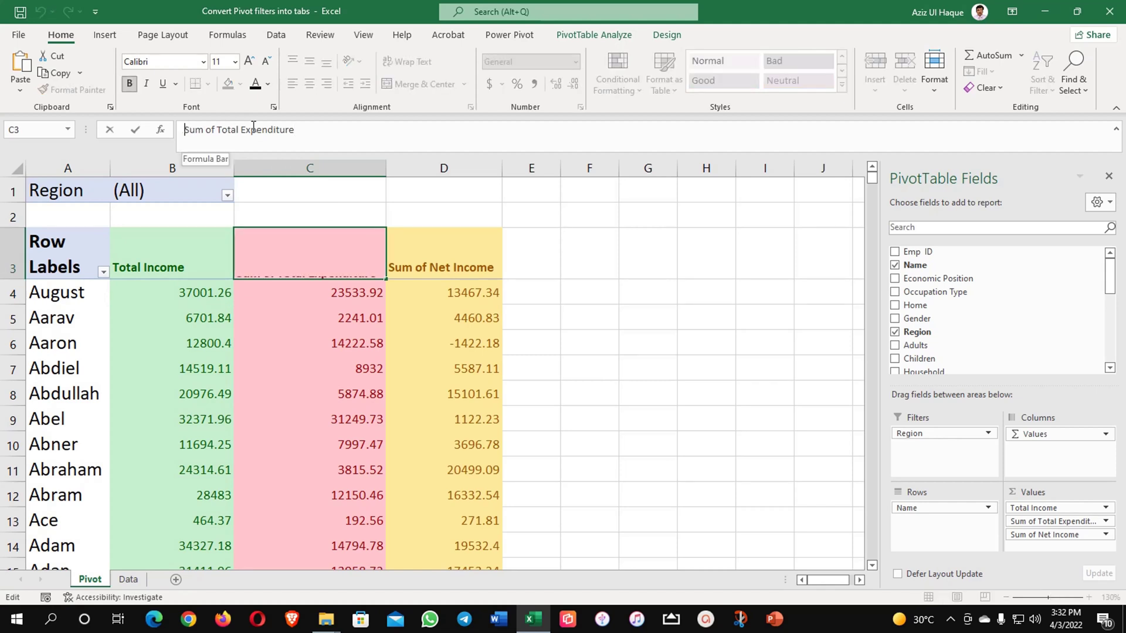
key("Delete")
key("Delete")
key("Delete")
key("Delete")
key("Delete")
key("Delete")
key("Delete")
left_click(284, 131)
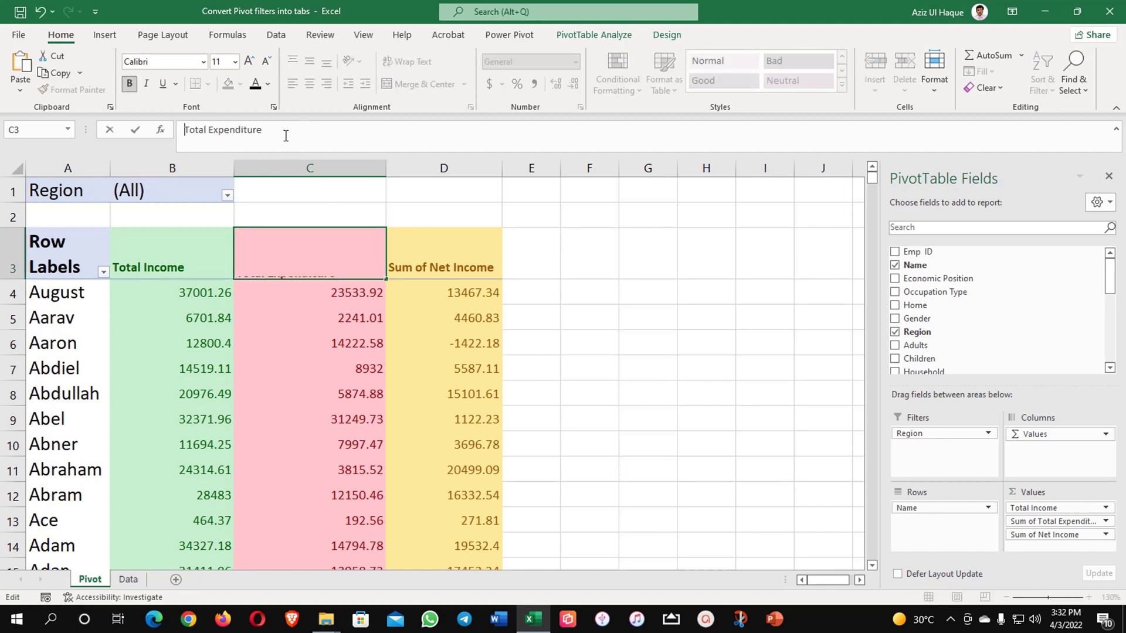
key("Return")
left_click(455, 271)
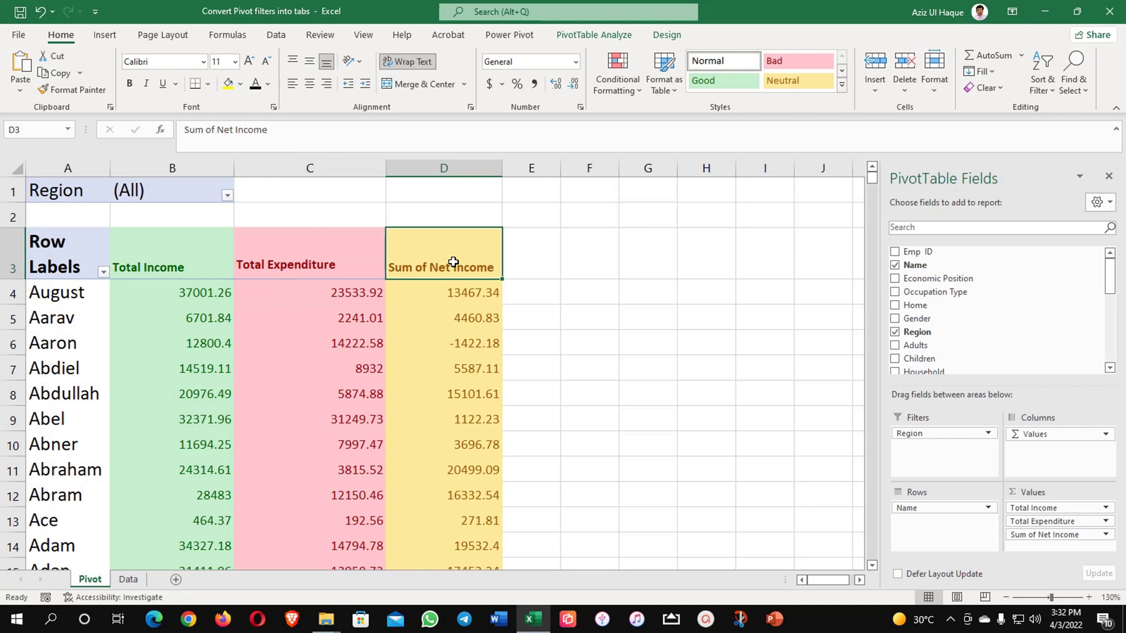
left_click(181, 131)
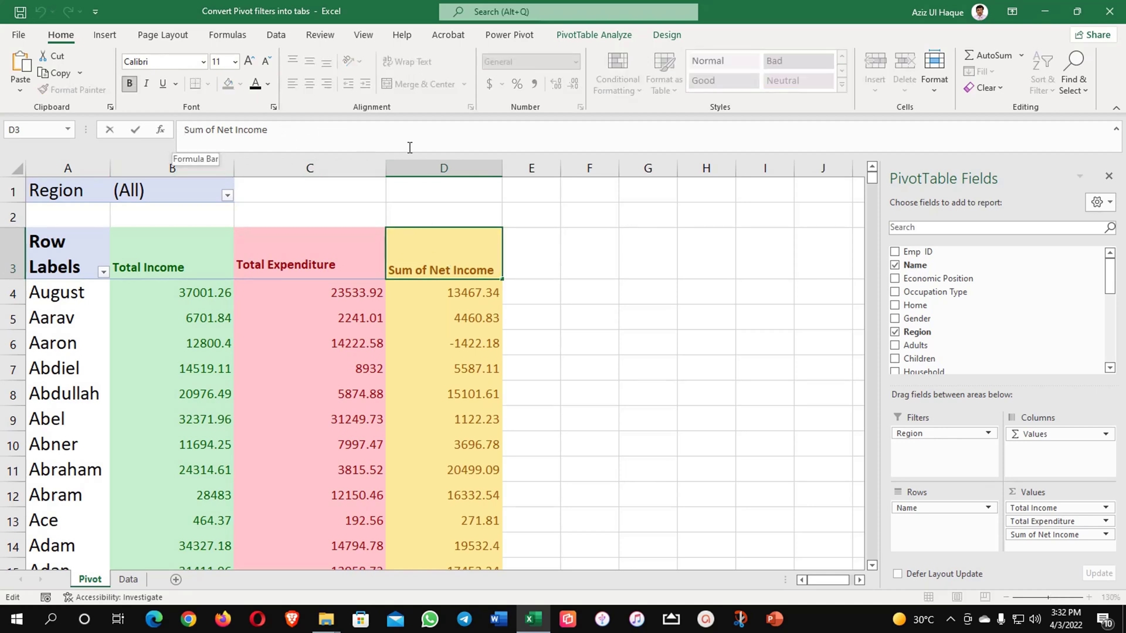
key("Delete")
key("Delete")
key("Delete")
key("Delete")
key("Delete")
key("Delete")
key("Delete")
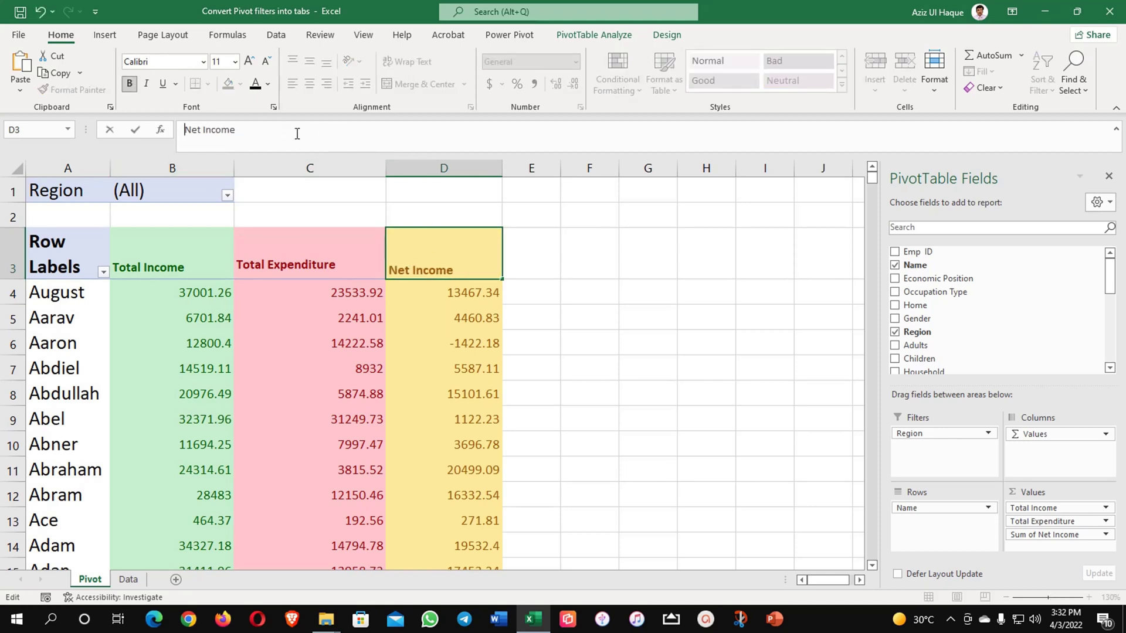
key("Return")
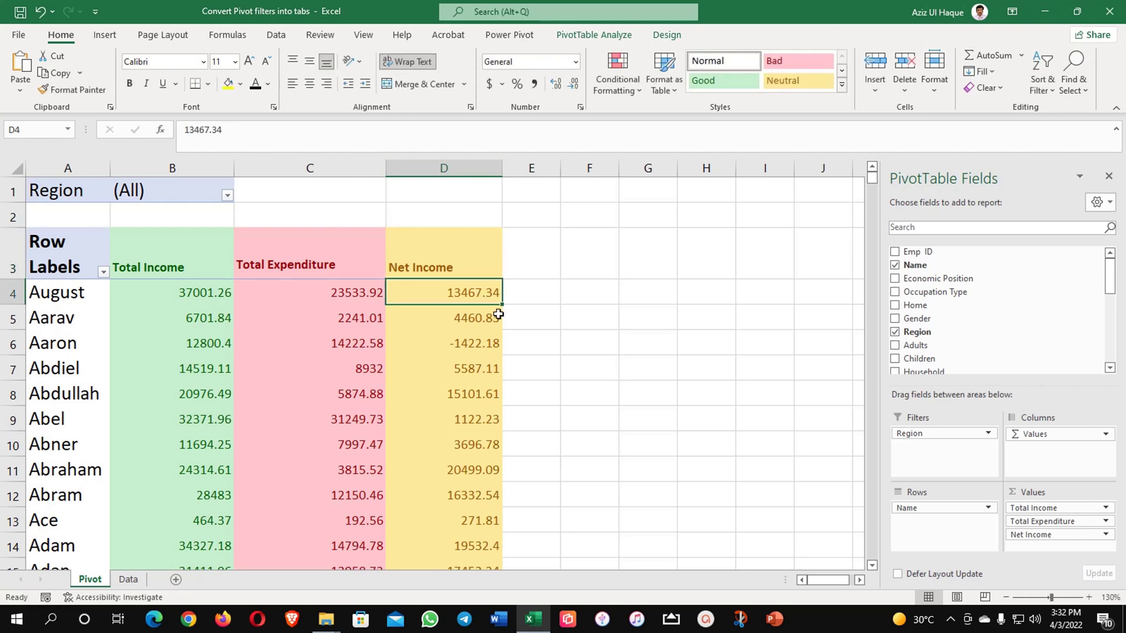
Step: Rename the Row Labels header to Employee Names and widen column A to fit it
left_click(82, 260)
left_click_drag(235, 130, 158, 126)
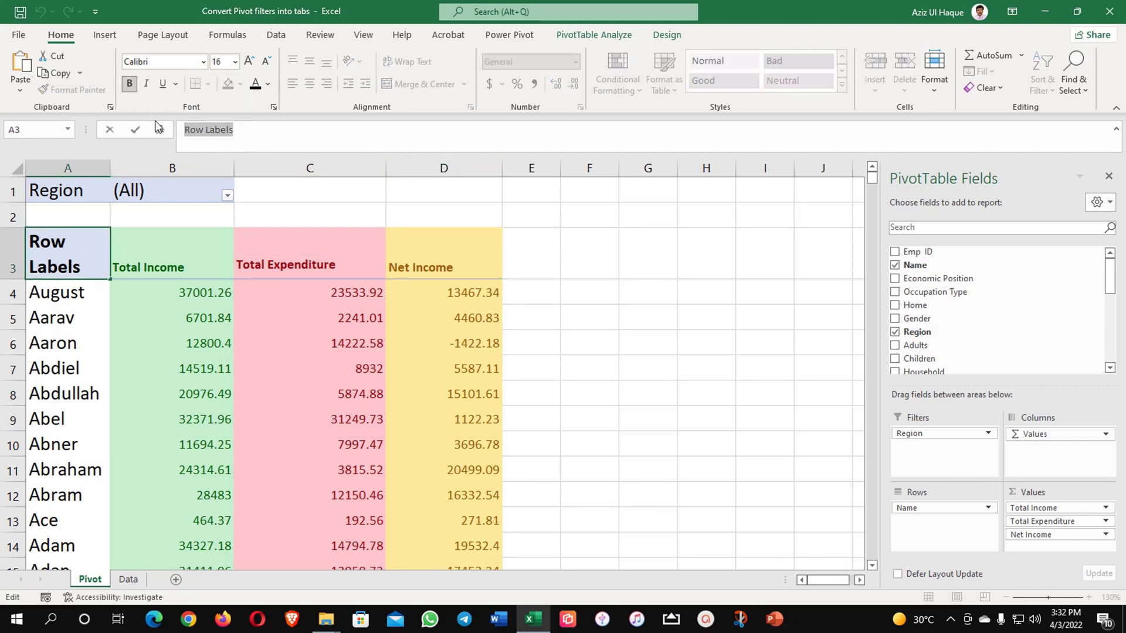
type("Empl")
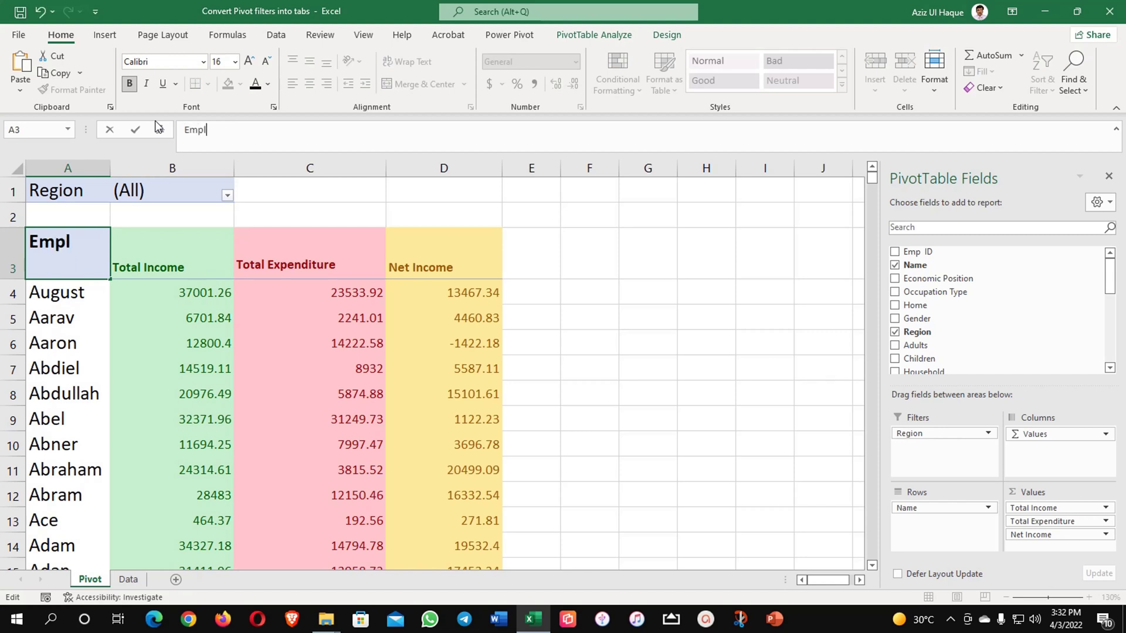
type("oyee Names")
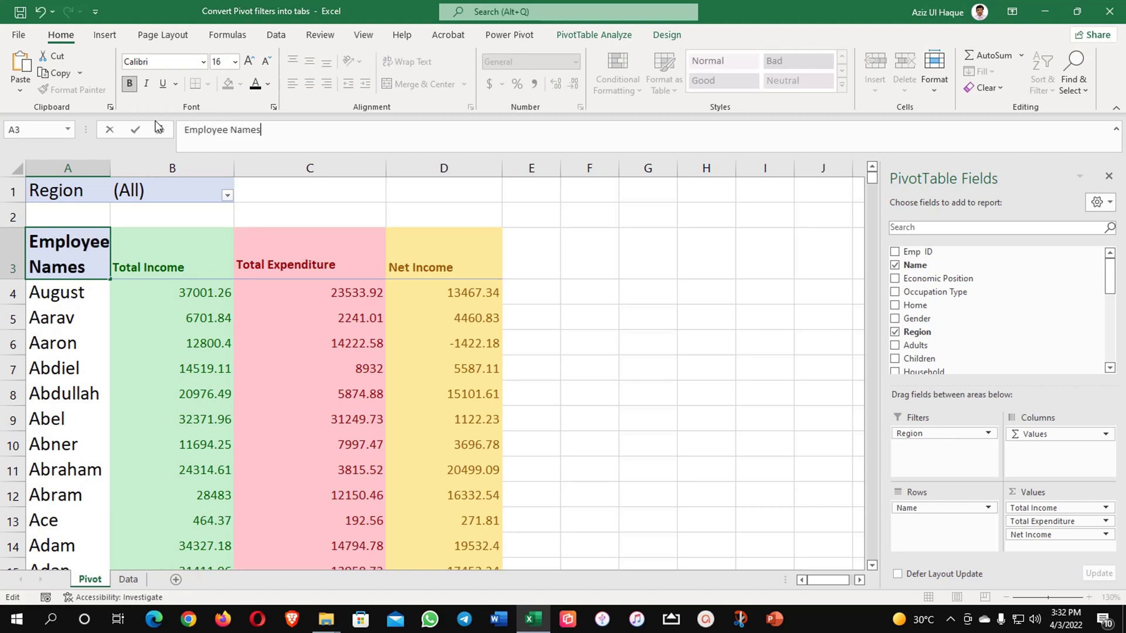
key("Return")
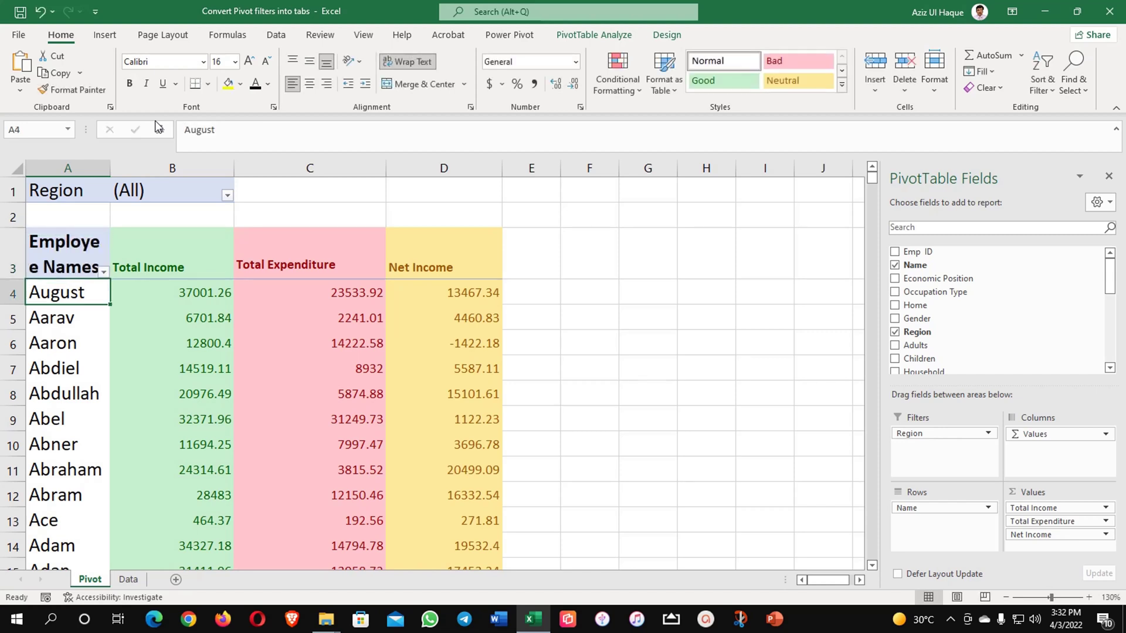
double_click(110, 163)
left_click(110, 162)
left_click_drag(118, 165, 194, 164)
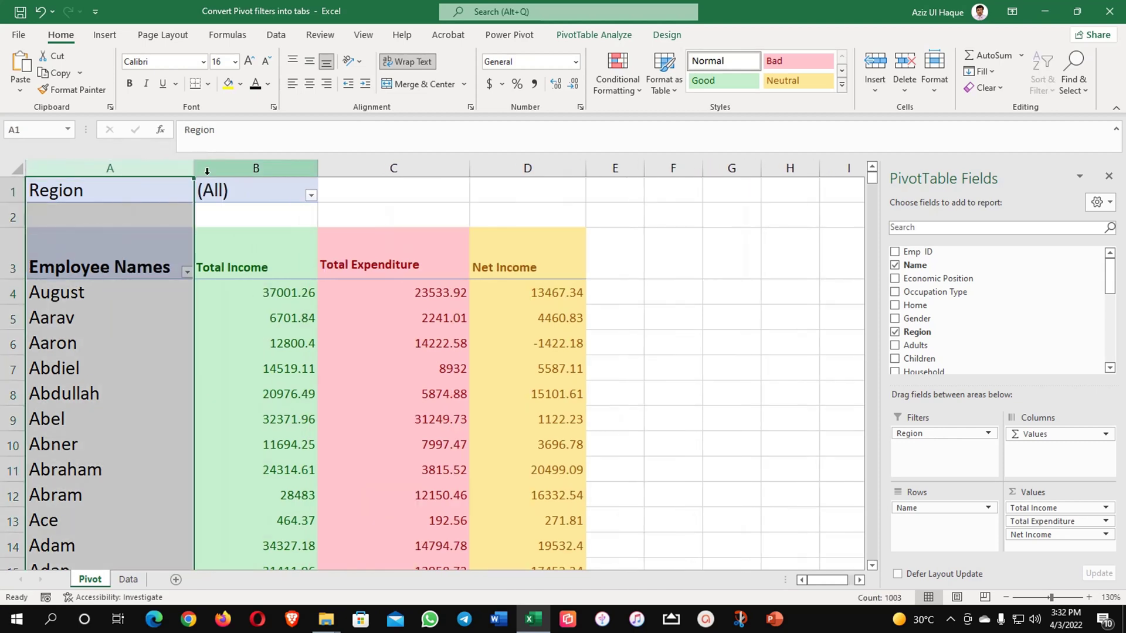
left_click(150, 298)
Step: Middle-align header cells A3:D3 and enlarge their text to 20 point
left_click_drag(126, 240, 512, 259)
left_click(310, 61)
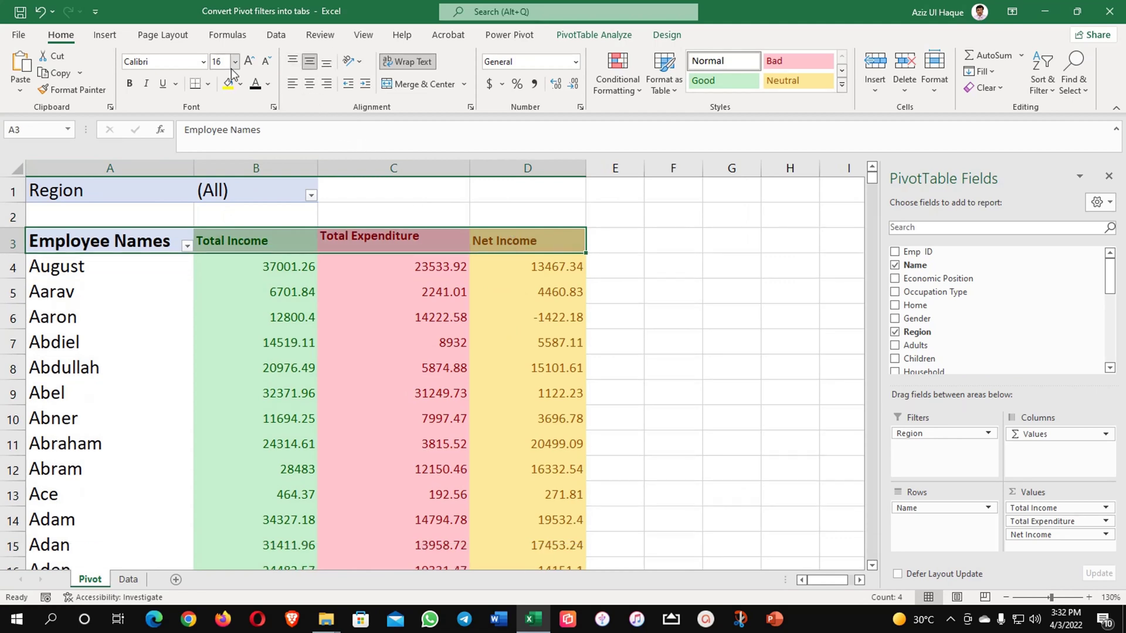
left_click(249, 62)
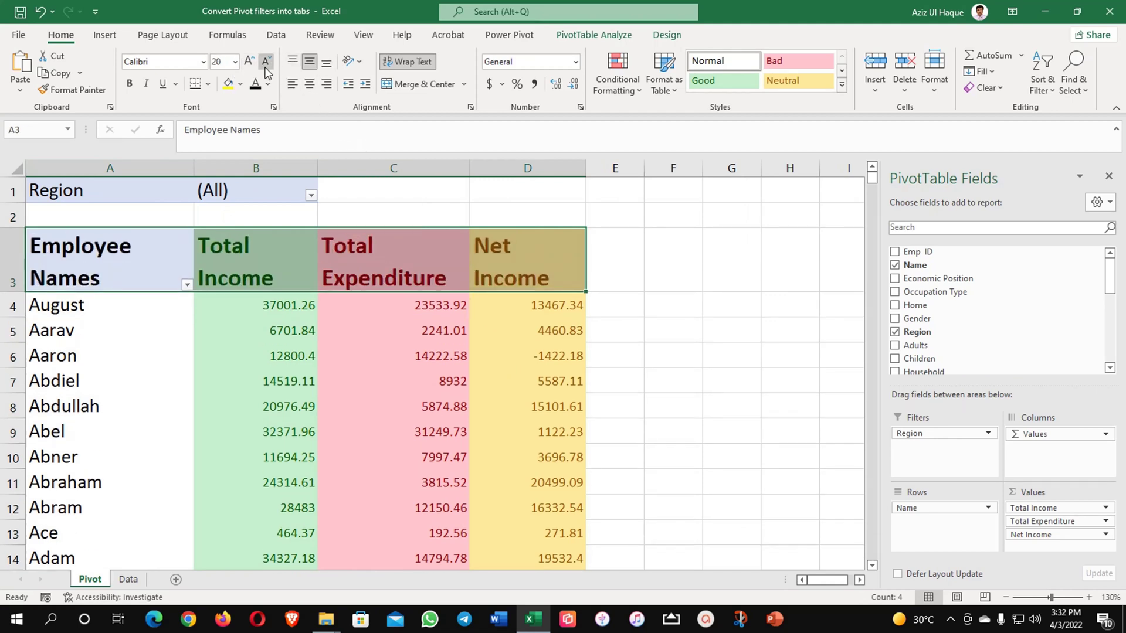
left_click(266, 62)
left_click(163, 376)
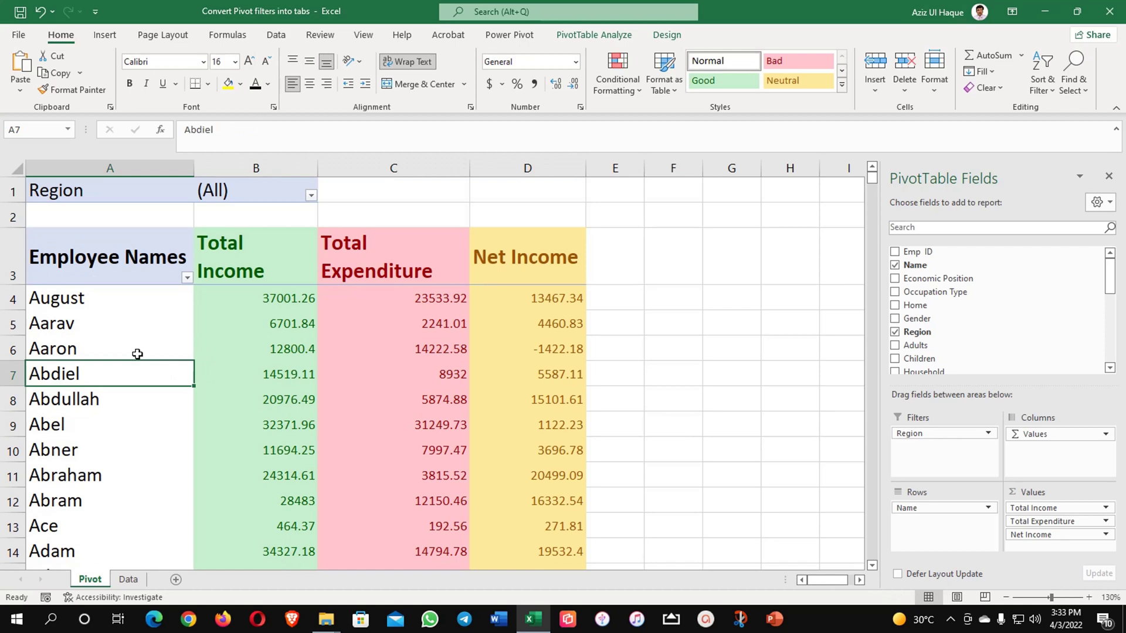
Step: Turn off Autofit column widths on update in the PivotTable Options
right_click(139, 370)
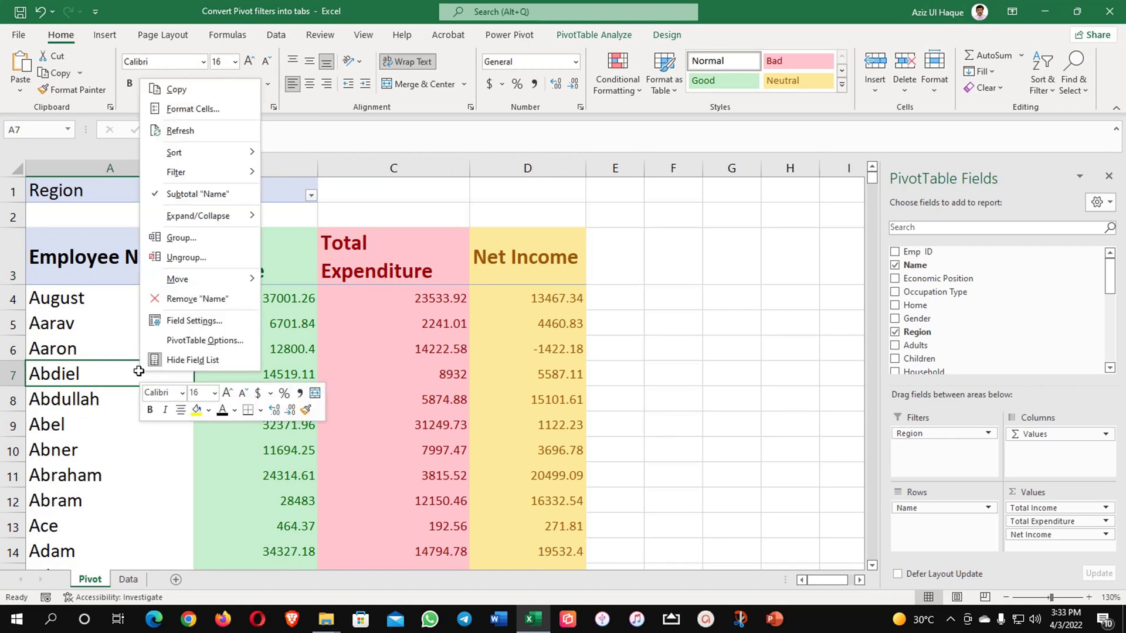
left_click(209, 347)
left_click(124, 389)
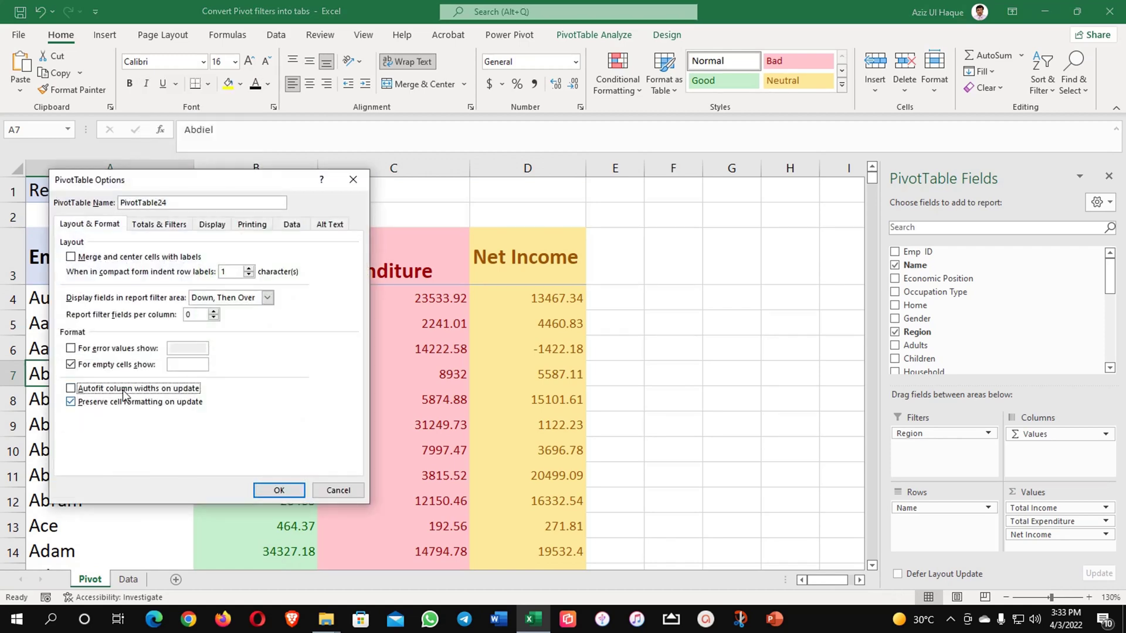
left_click(279, 490)
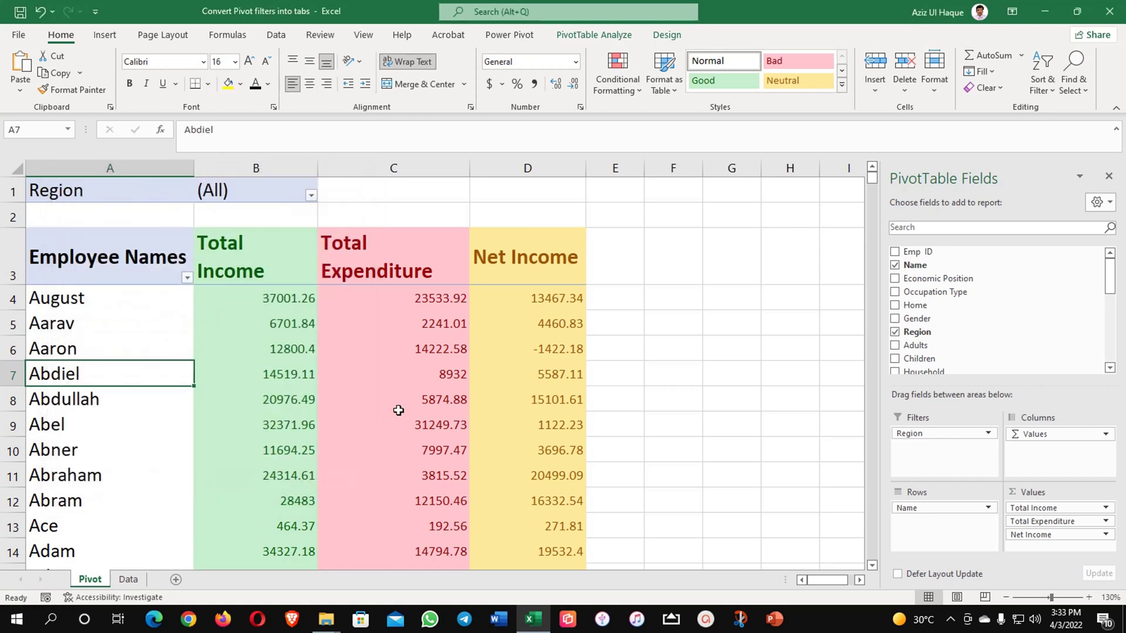
Step: Filter the Region to Abu Dhabi only, then restore it to all regions
left_click(399, 411)
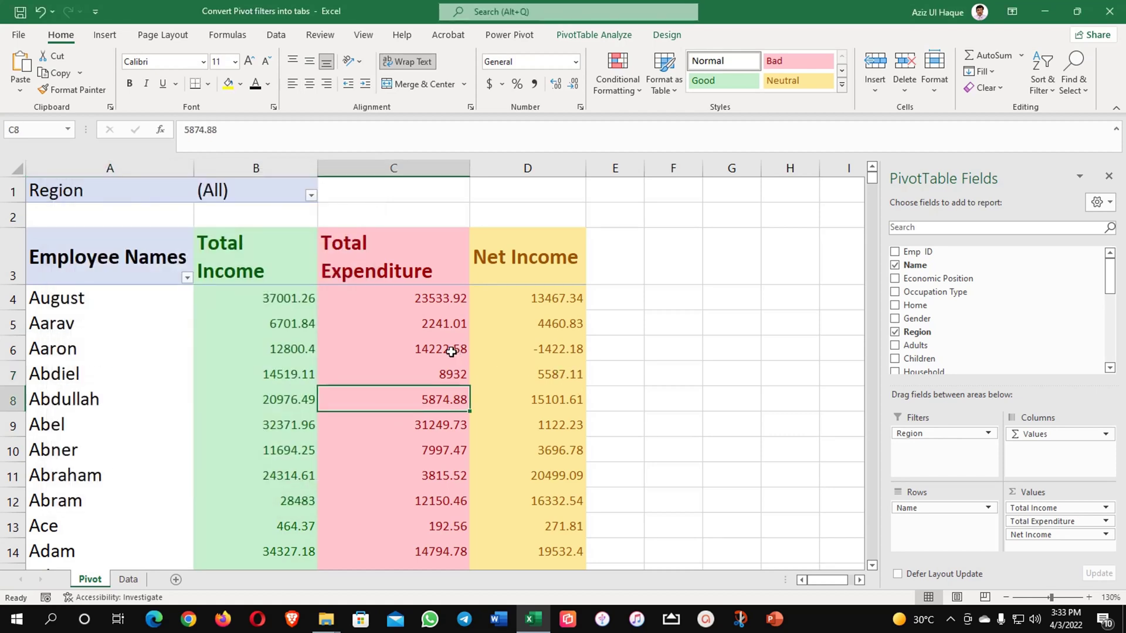
mouse_move(451, 352)
left_click(311, 195)
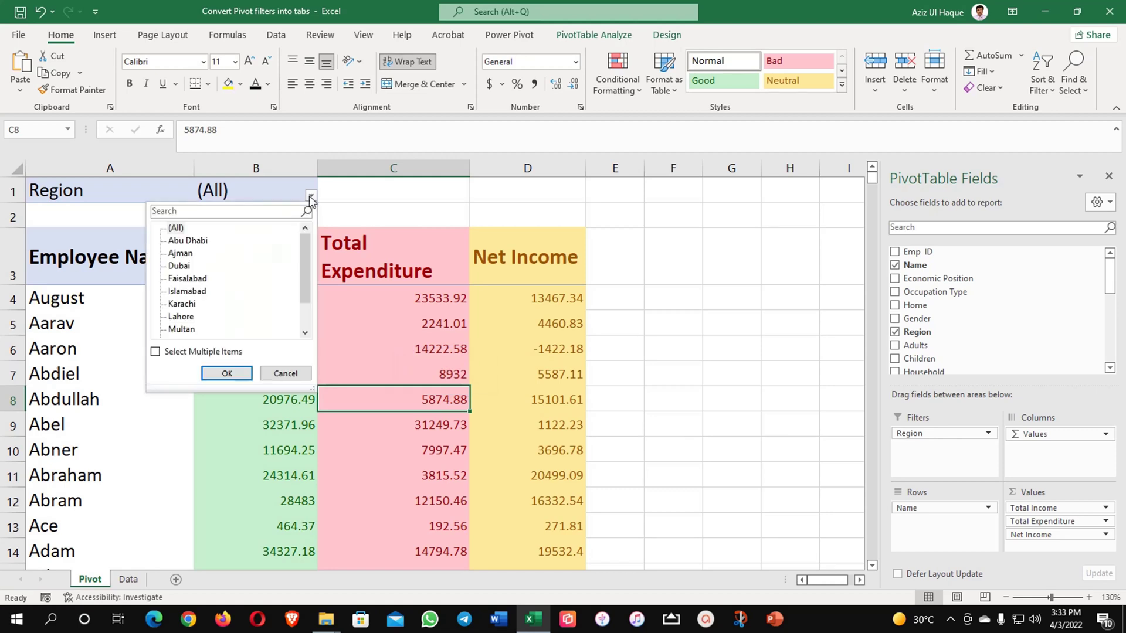
left_click(185, 358)
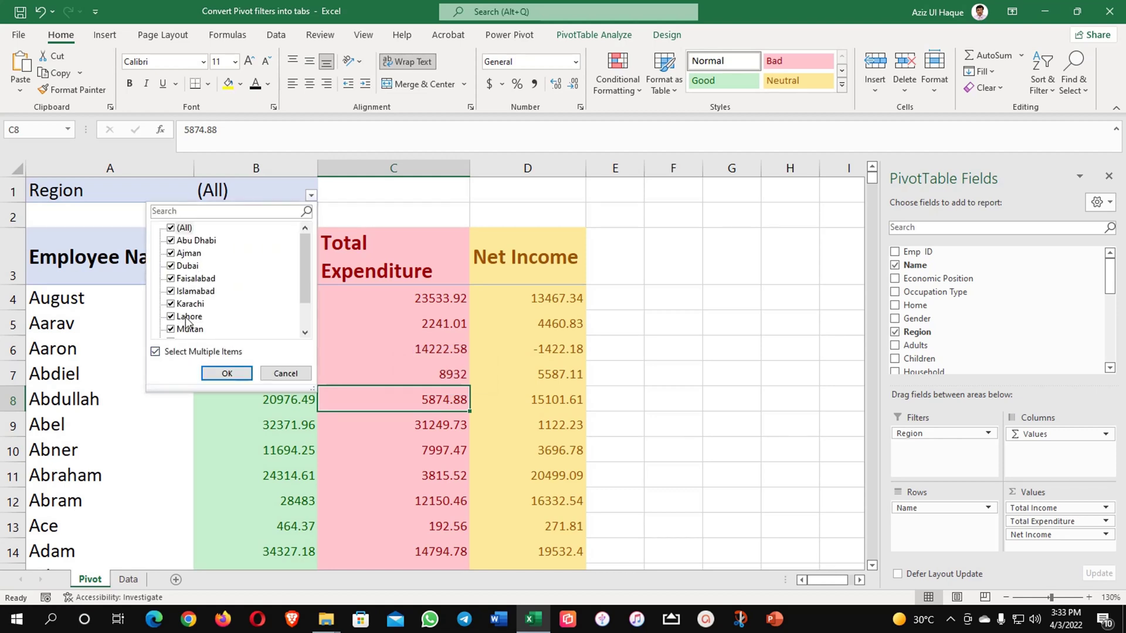
left_click(180, 228)
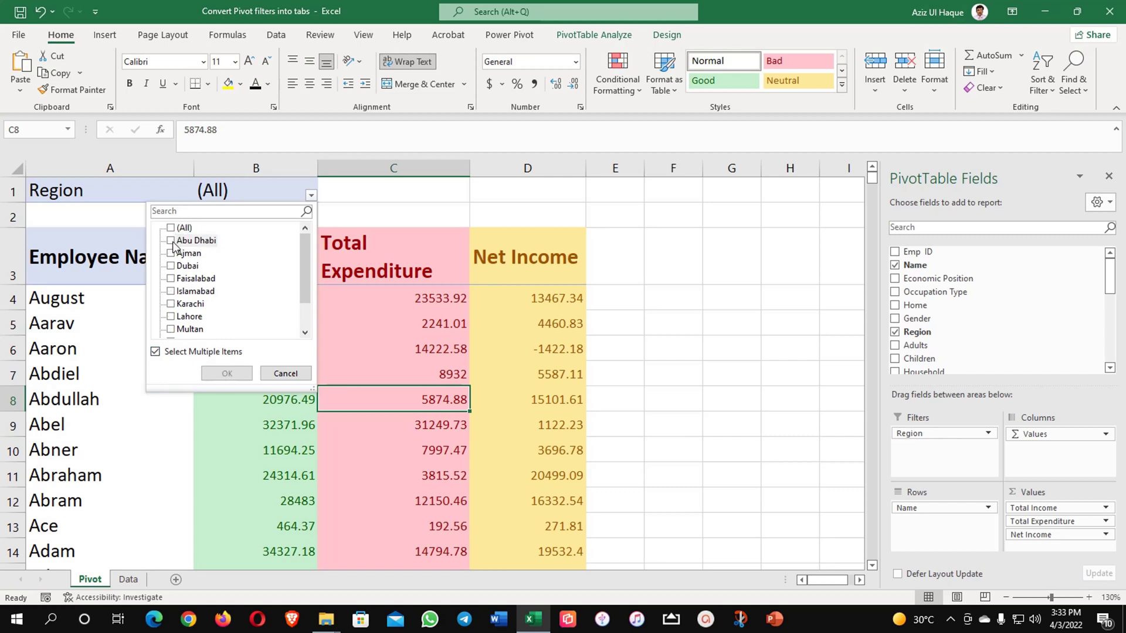
key("space")
left_click(214, 375)
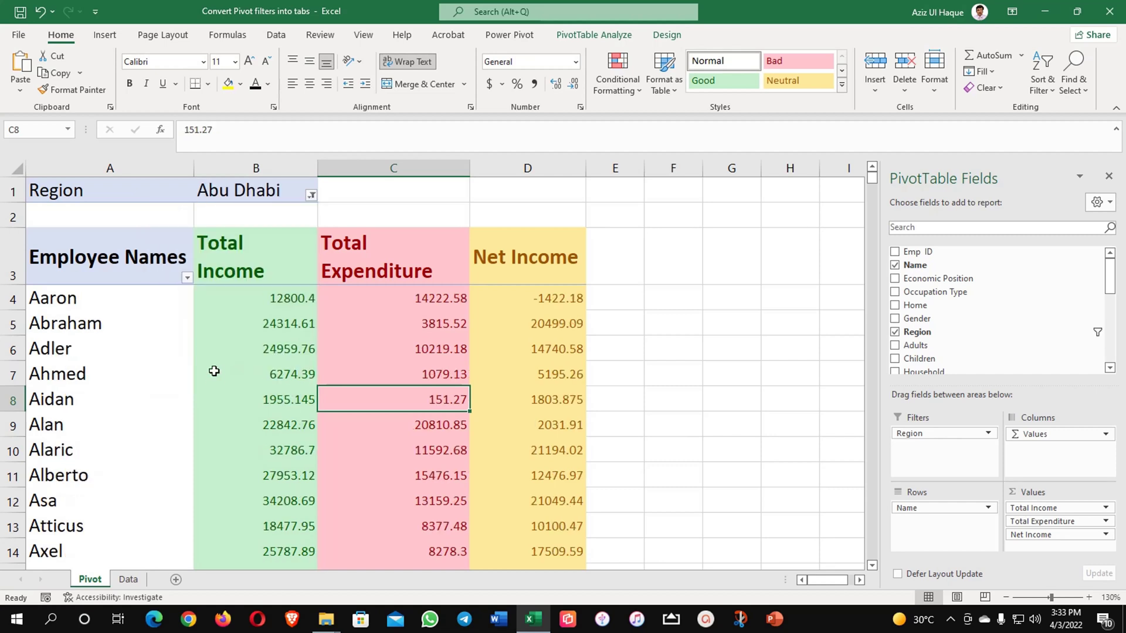
left_click(312, 196)
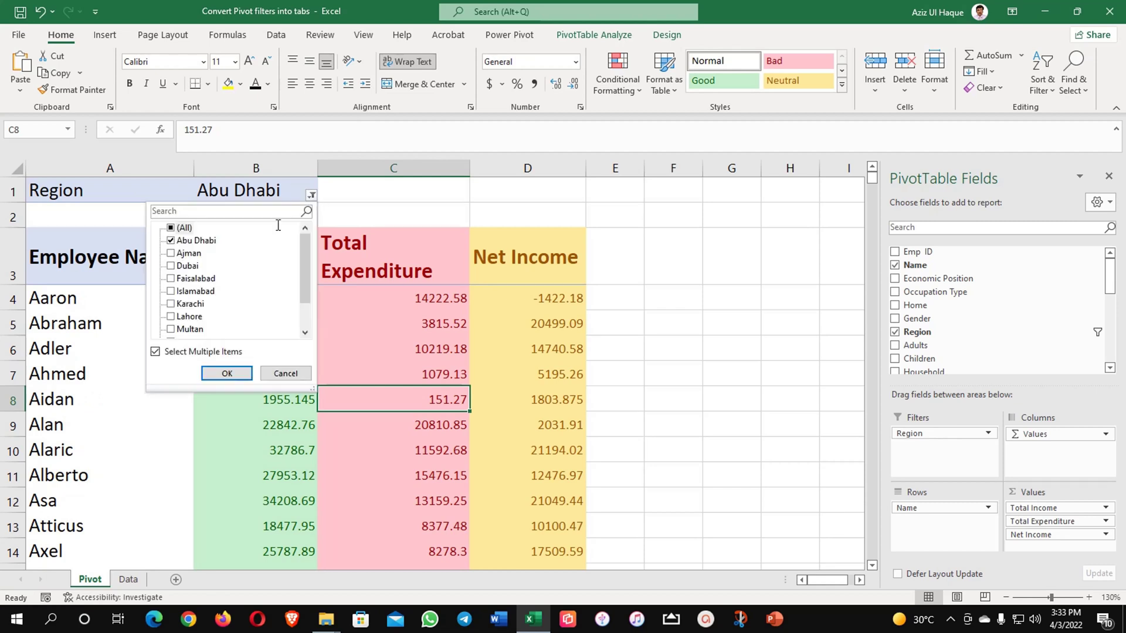
left_click(171, 228)
left_click(227, 374)
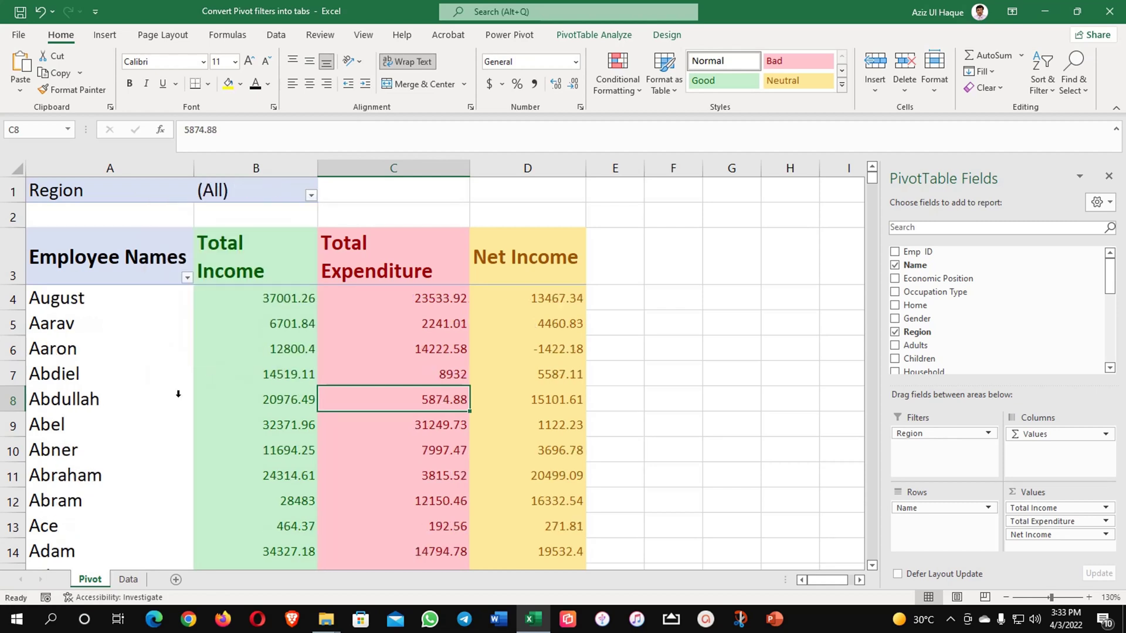
left_click(160, 401)
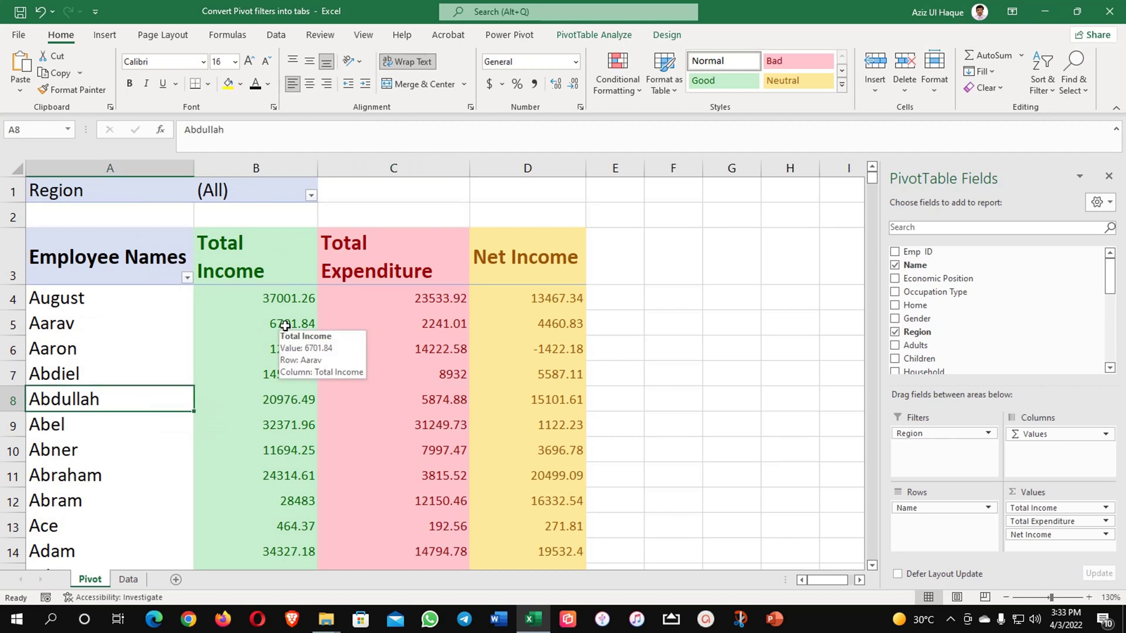
Step: Open Show Report Filter Pages from the PivotTable Analyze Options menu to split by Region
left_click(587, 38)
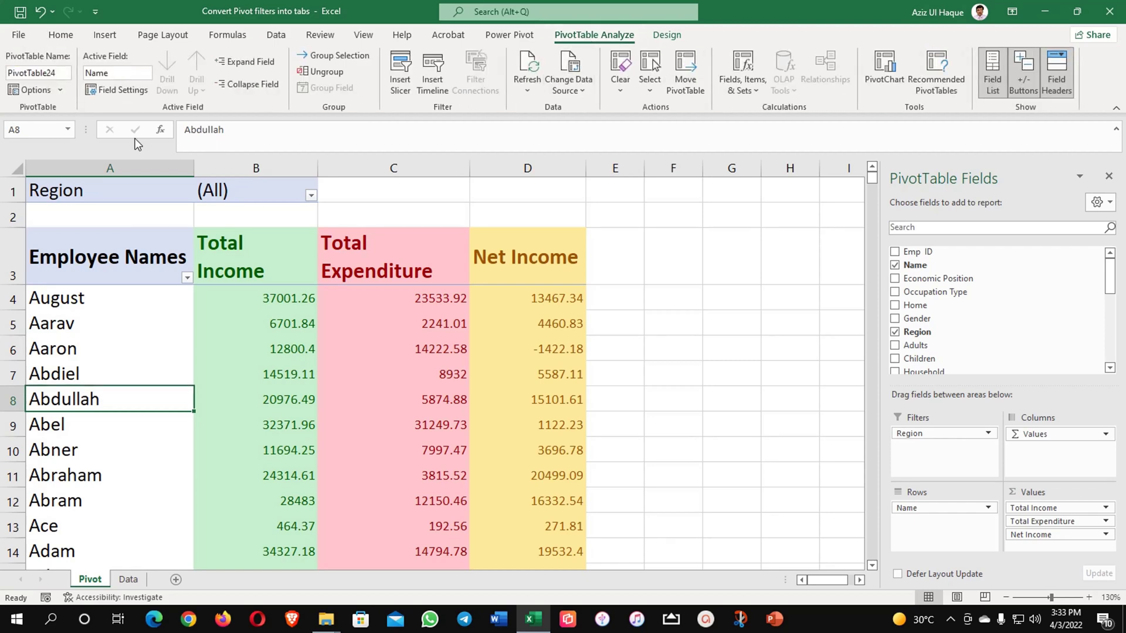
left_click(27, 92)
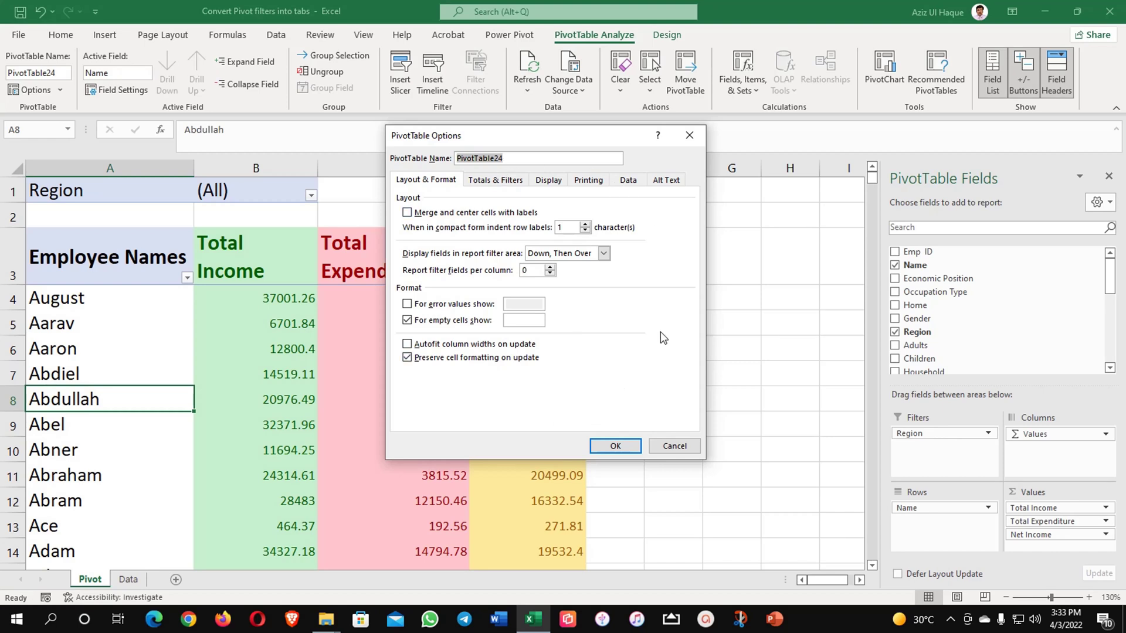
left_click(672, 447)
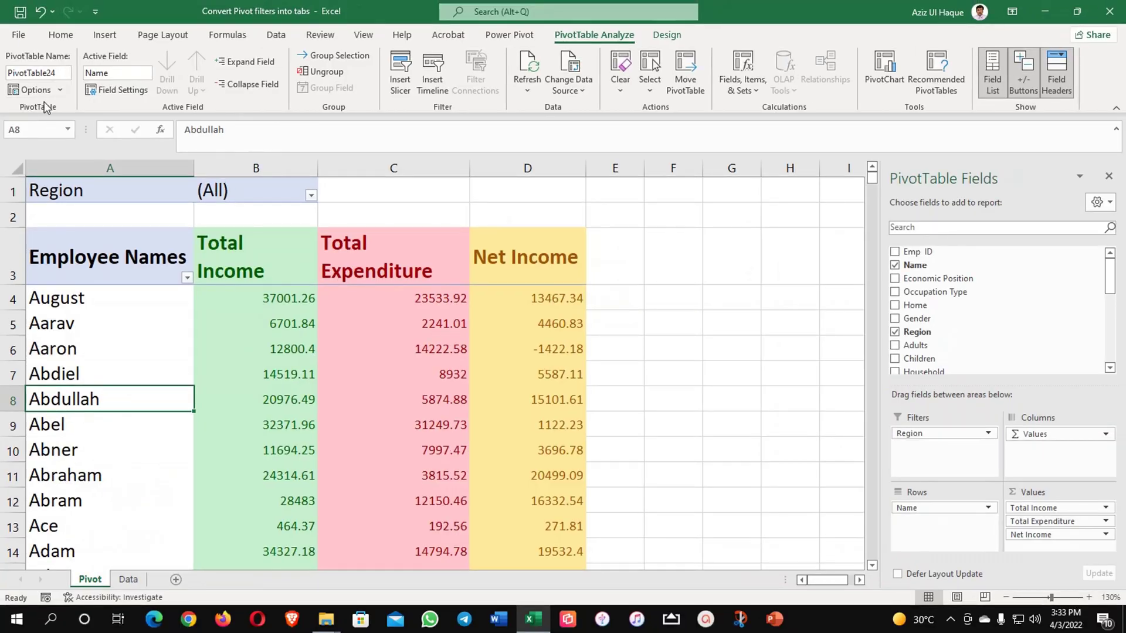
left_click(59, 91)
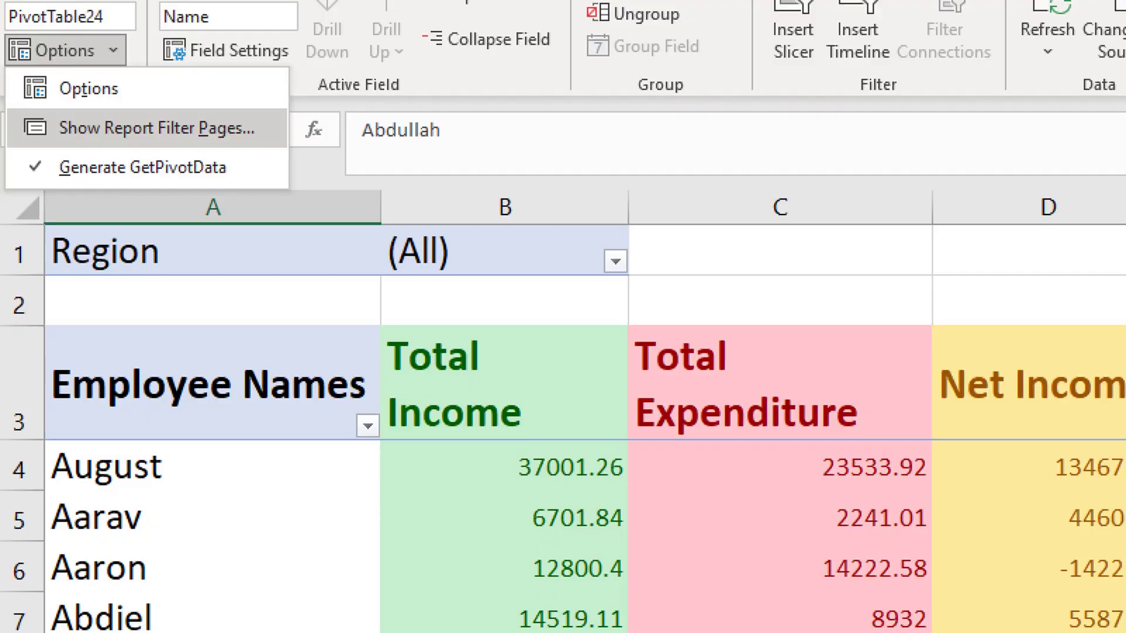
key("Escape")
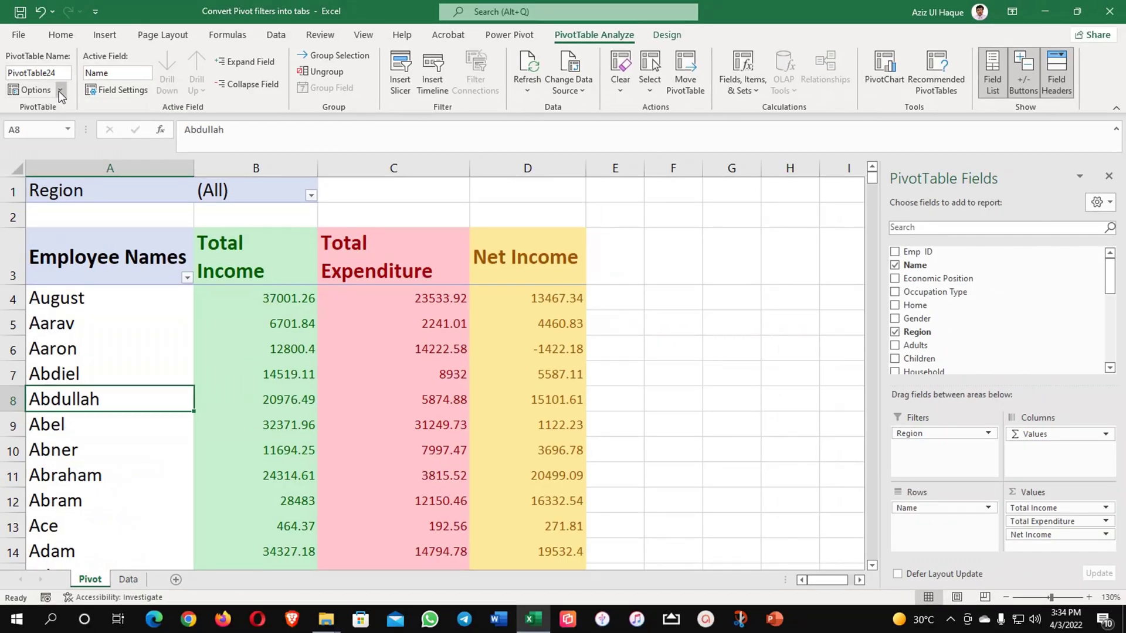
left_click(60, 90)
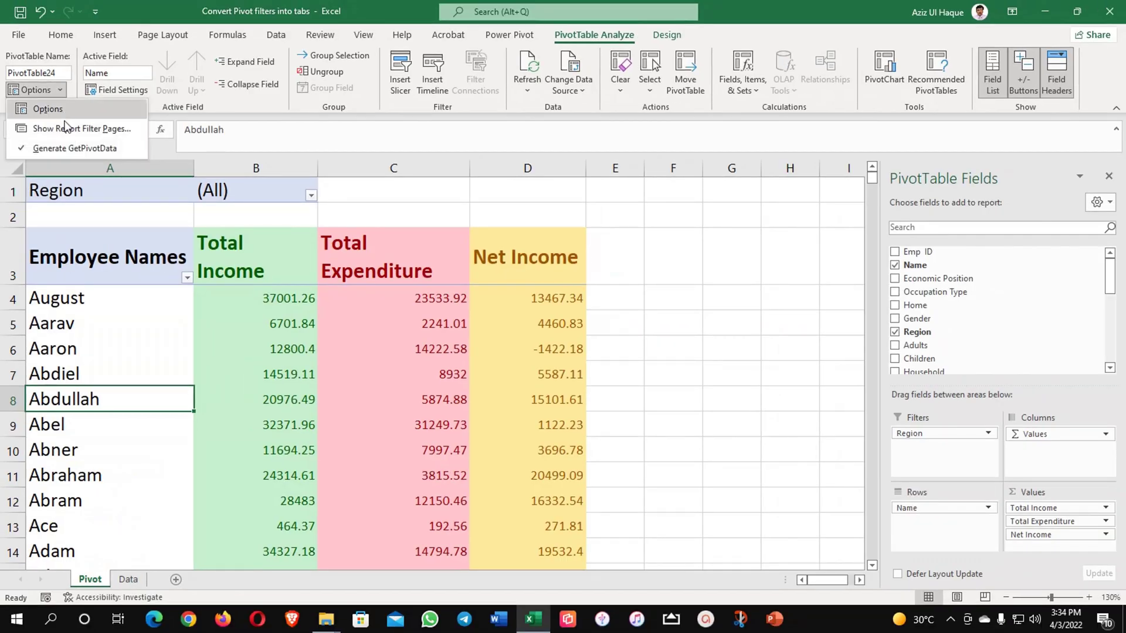
left_click(66, 128)
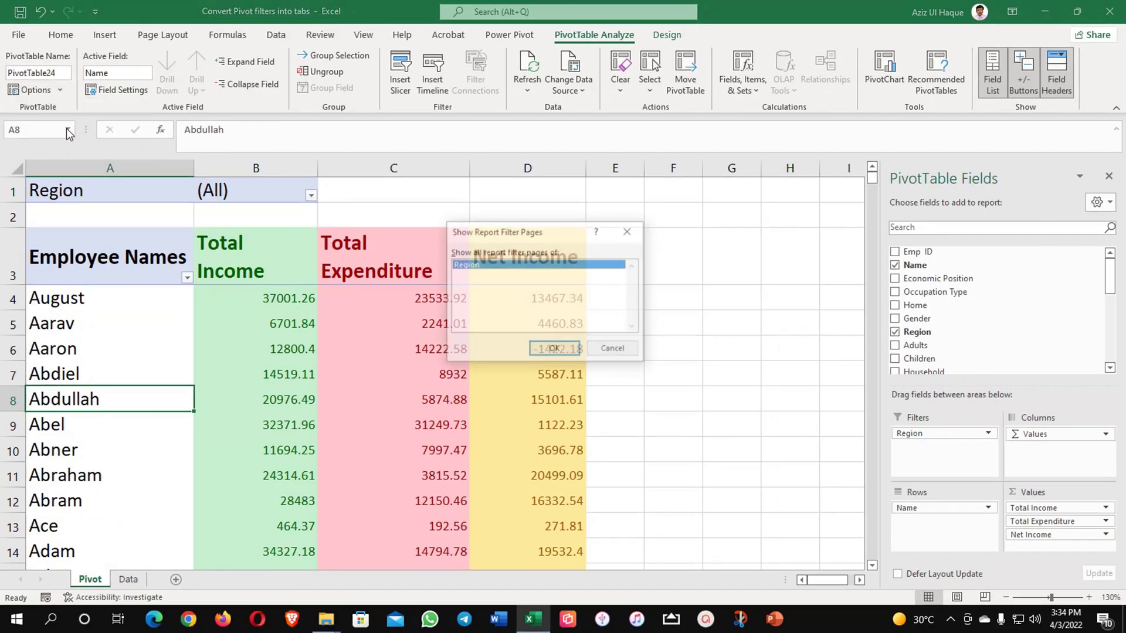
Step: Create one sheet per Region and widen the names column A on the Abu Dhabi sheet
left_click(572, 353)
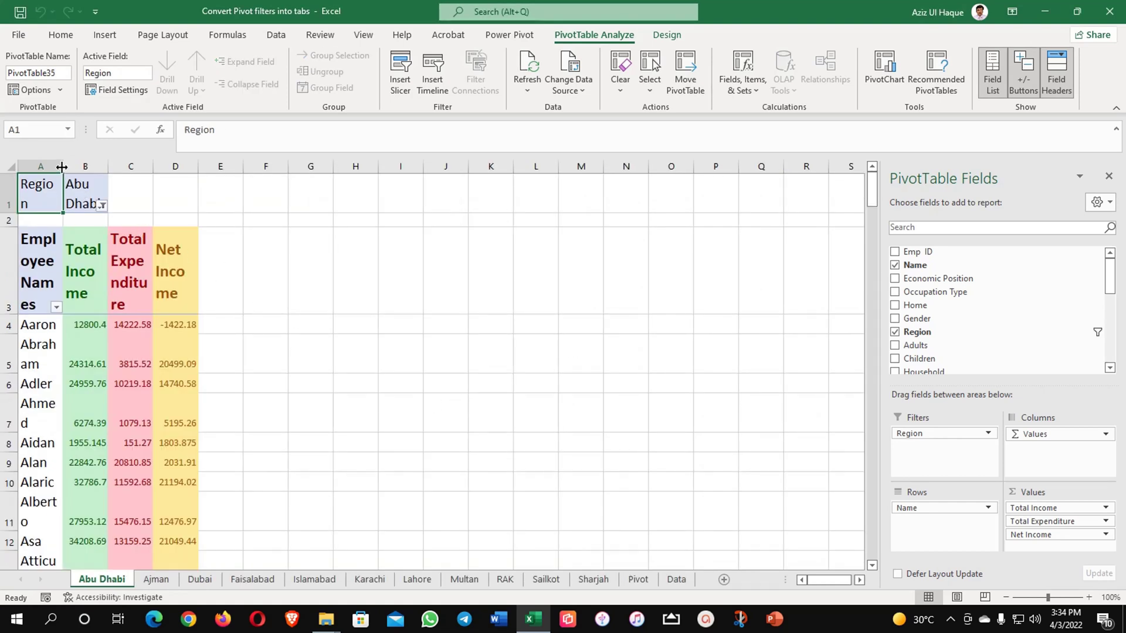
left_click_drag(62, 169, 119, 169)
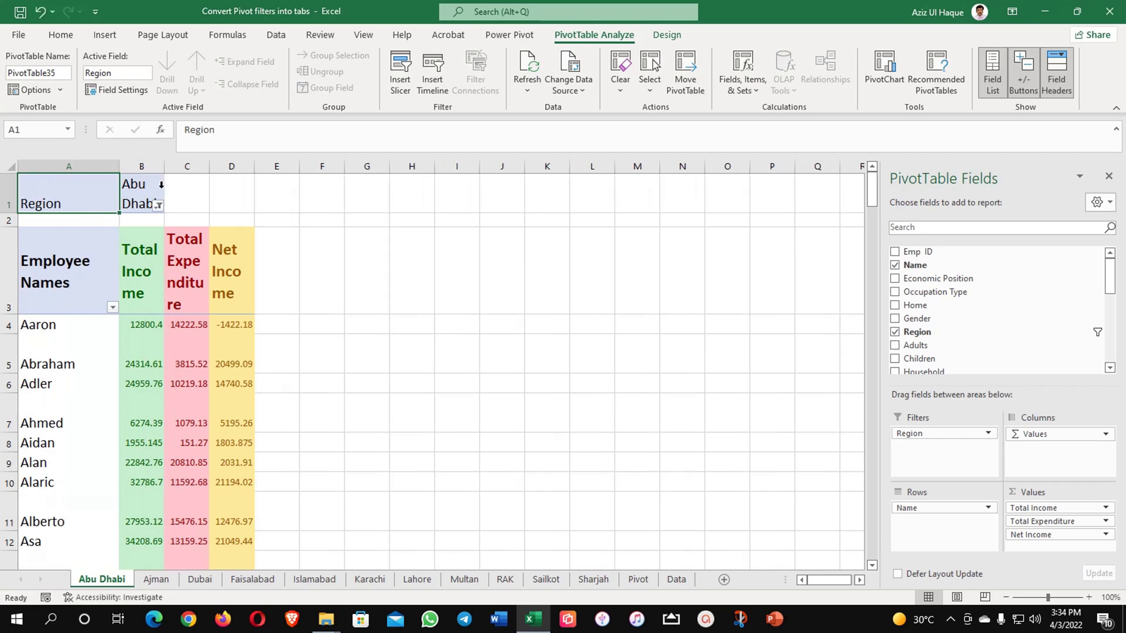
left_click(174, 327)
left_click(85, 364)
left_click(81, 385)
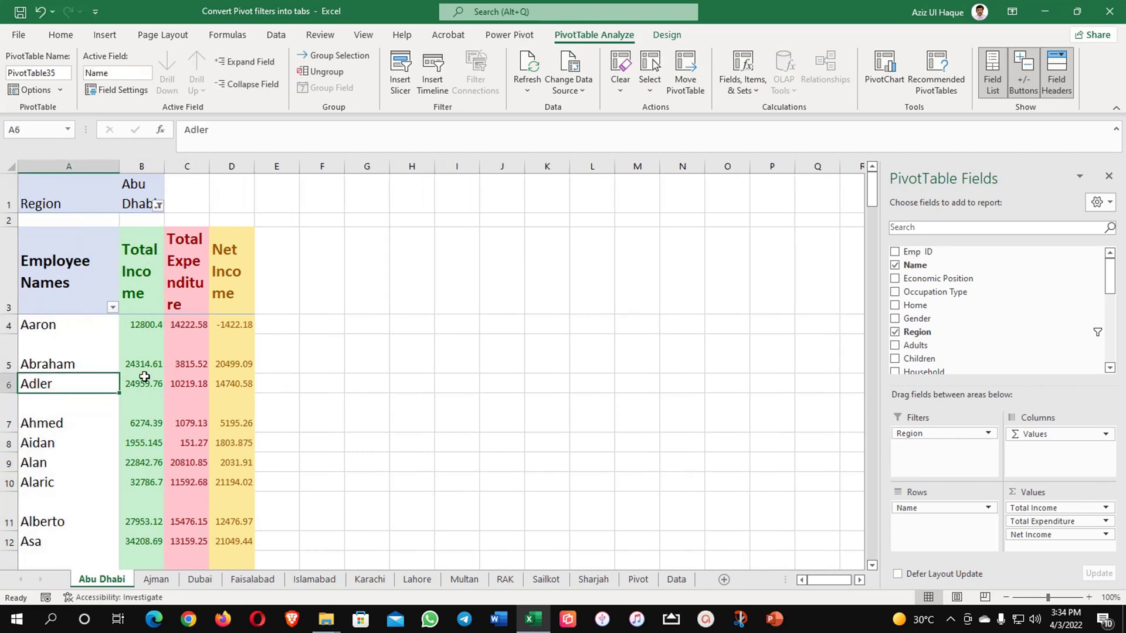
scroll(114, 385, "down", 6)
scroll(113, 385, "up", 6)
scroll(113, 386, "down", 16)
scroll(113, 387, "down", 20)
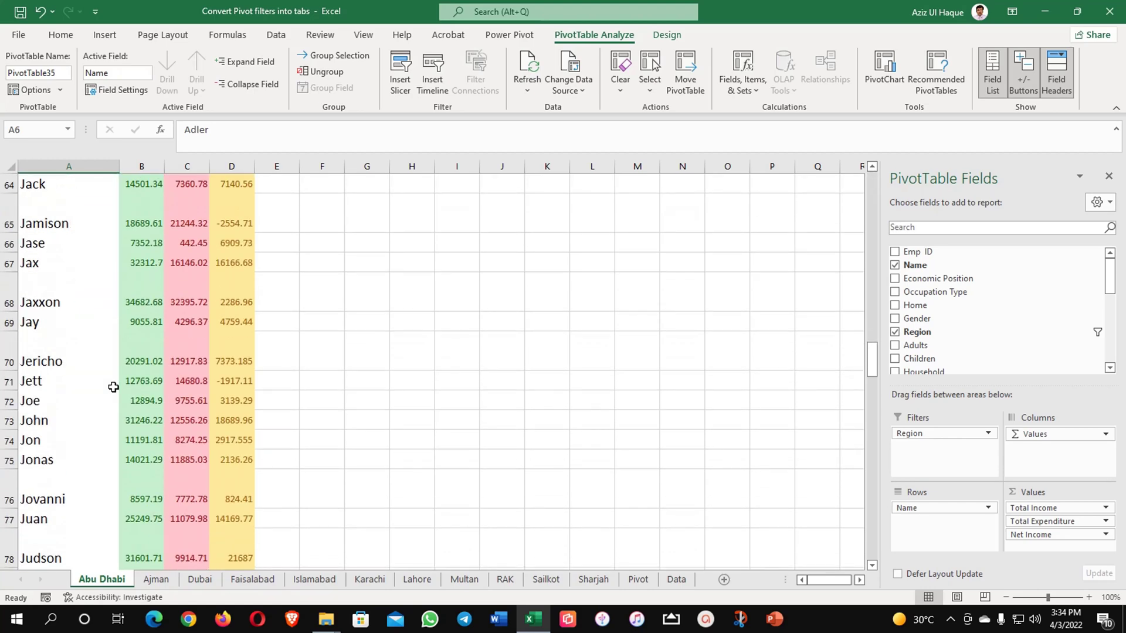
Step: Review the Ajman, Dubai, Faisalabad, Islamabad, Karachi, Lahore and Multan sheets, ending on Multan's cell B4
left_click(158, 579)
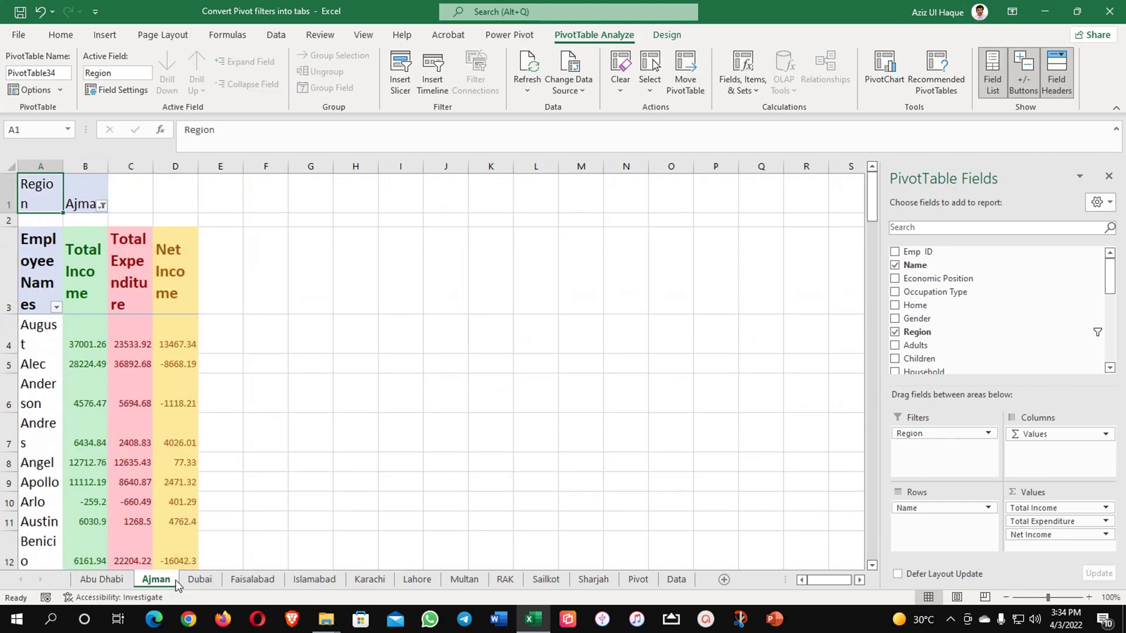
left_click(197, 579)
left_click(255, 582)
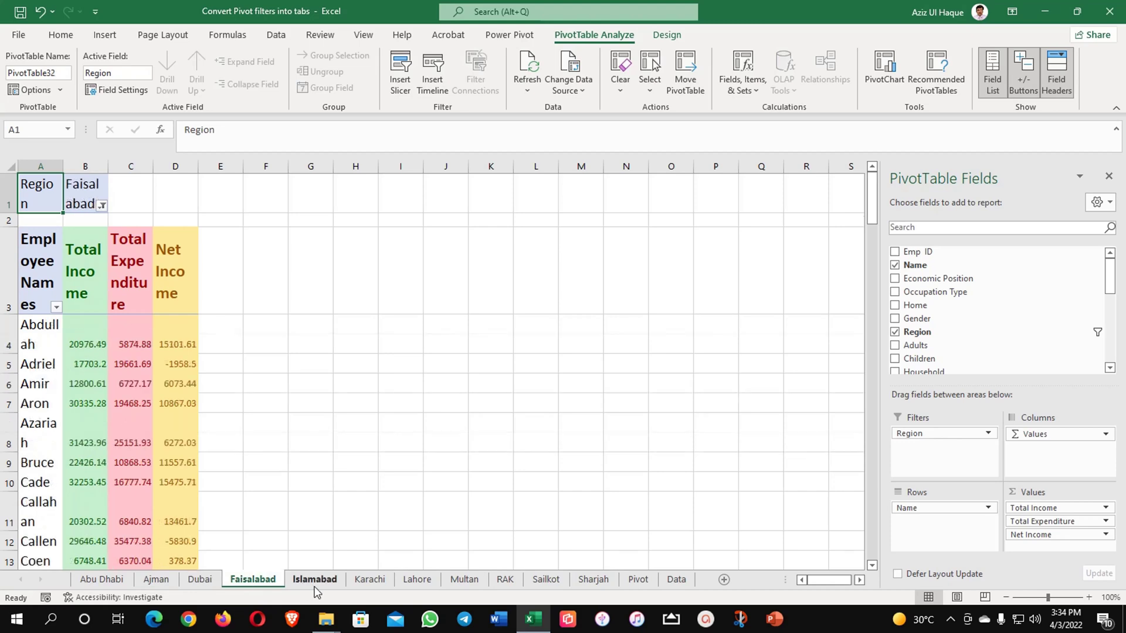
left_click(314, 581)
left_click(382, 584)
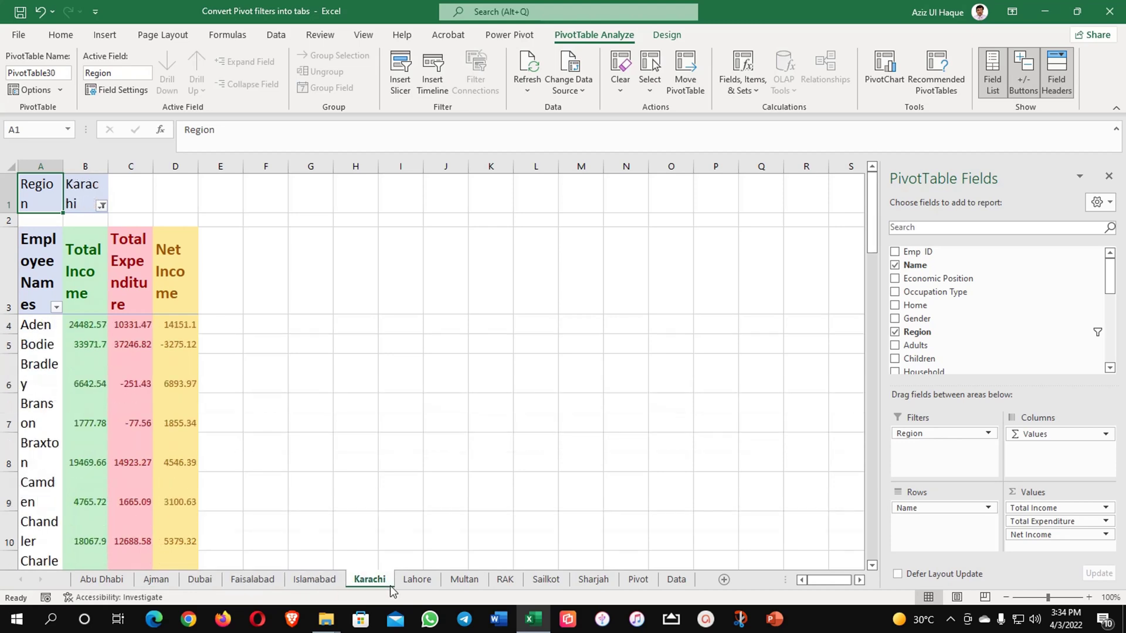
left_click(424, 582)
left_click(461, 583)
left_click(436, 492)
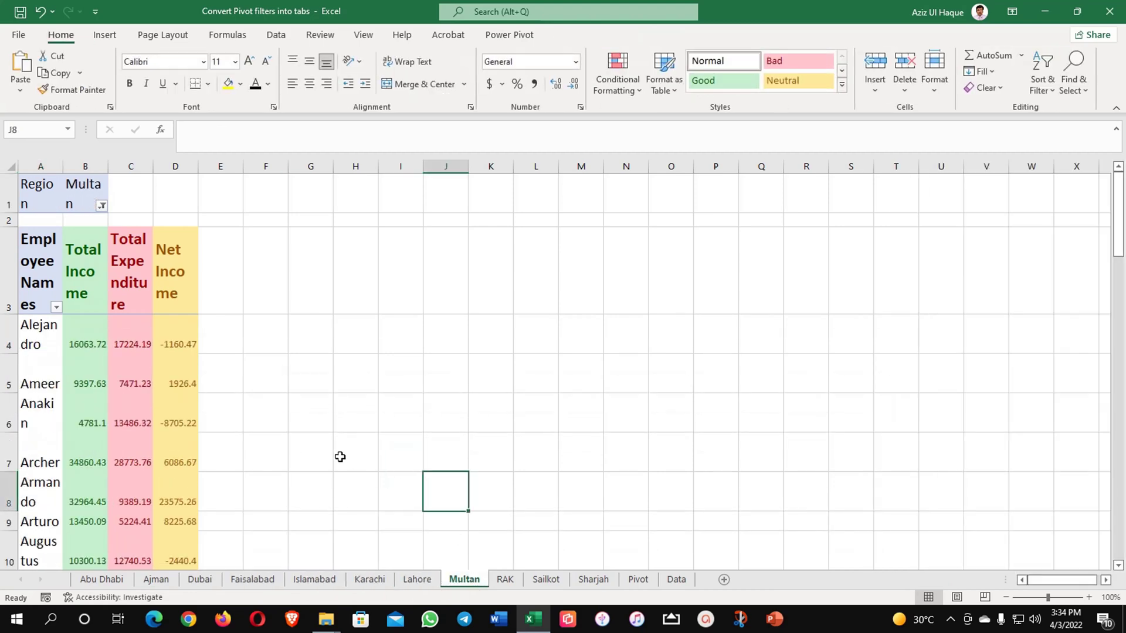
left_click(78, 333)
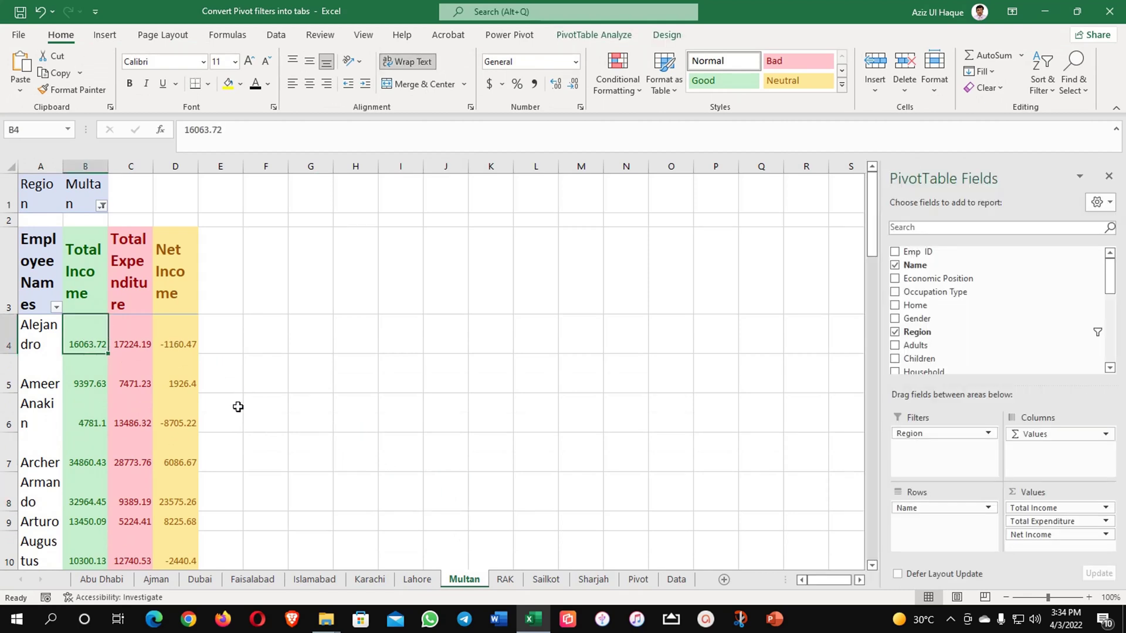